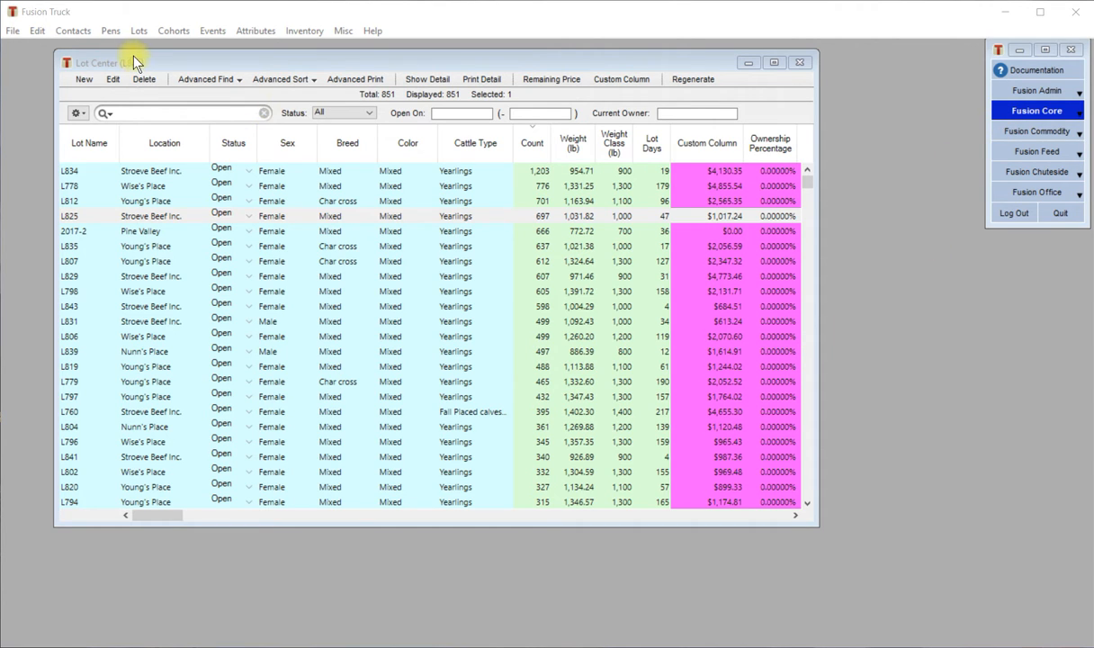
Step: Open lot L825 from the Lot Center and show its lot protocol actions
{"action": "left_click", "coordinate": [138, 30]}
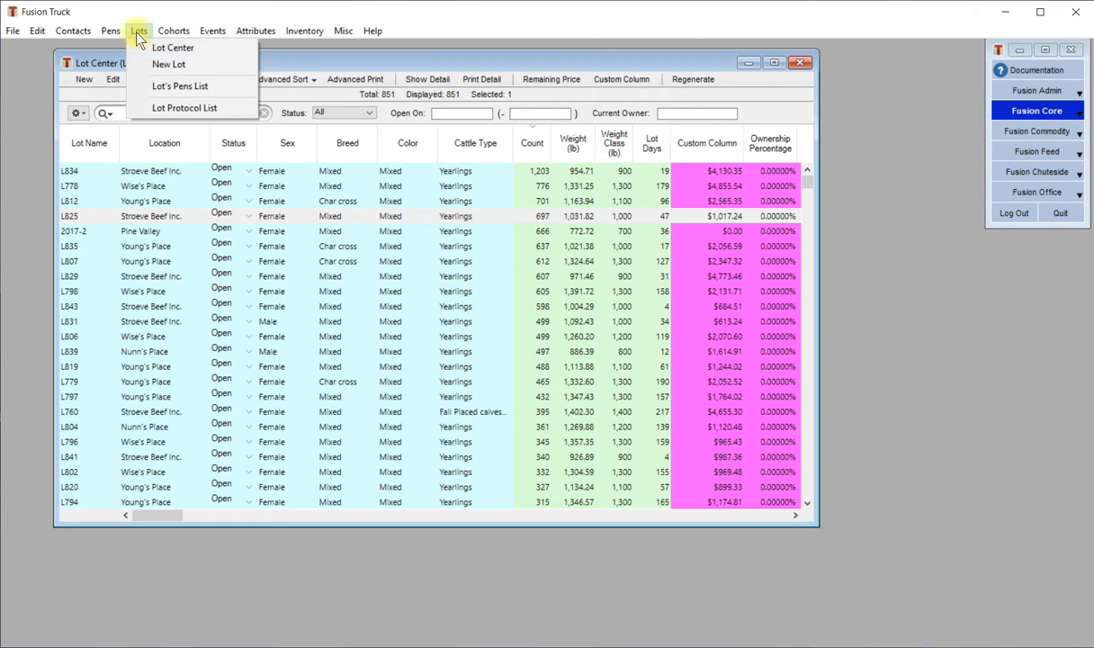
{"action": "left_click", "coordinate": [93, 73]}
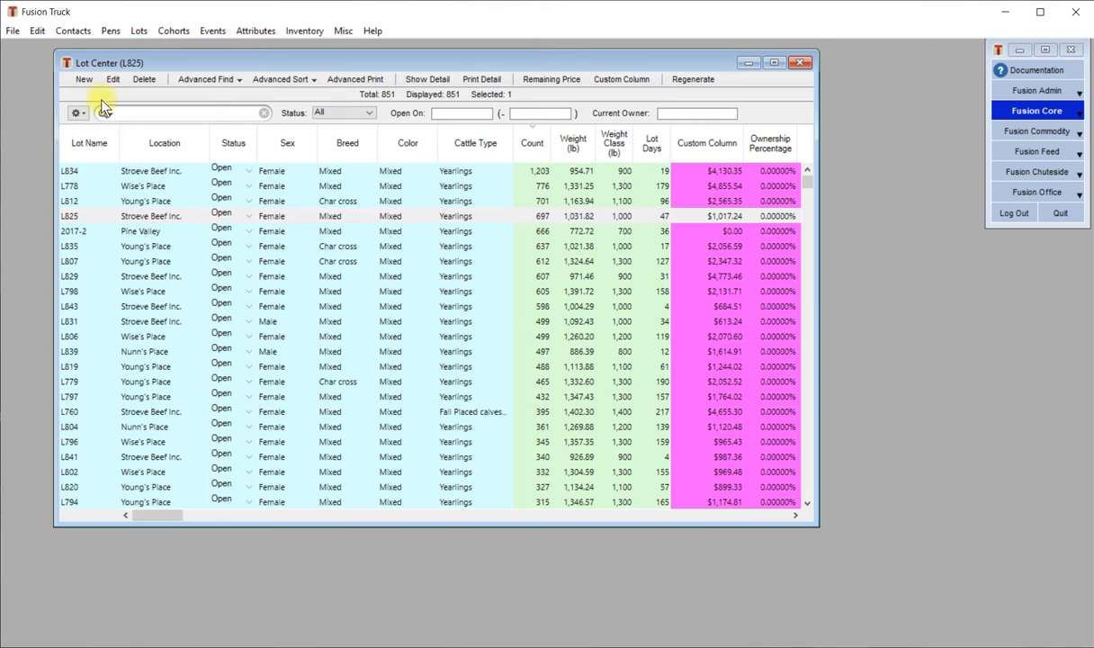
{"action": "double_click", "coordinate": [97, 218]}
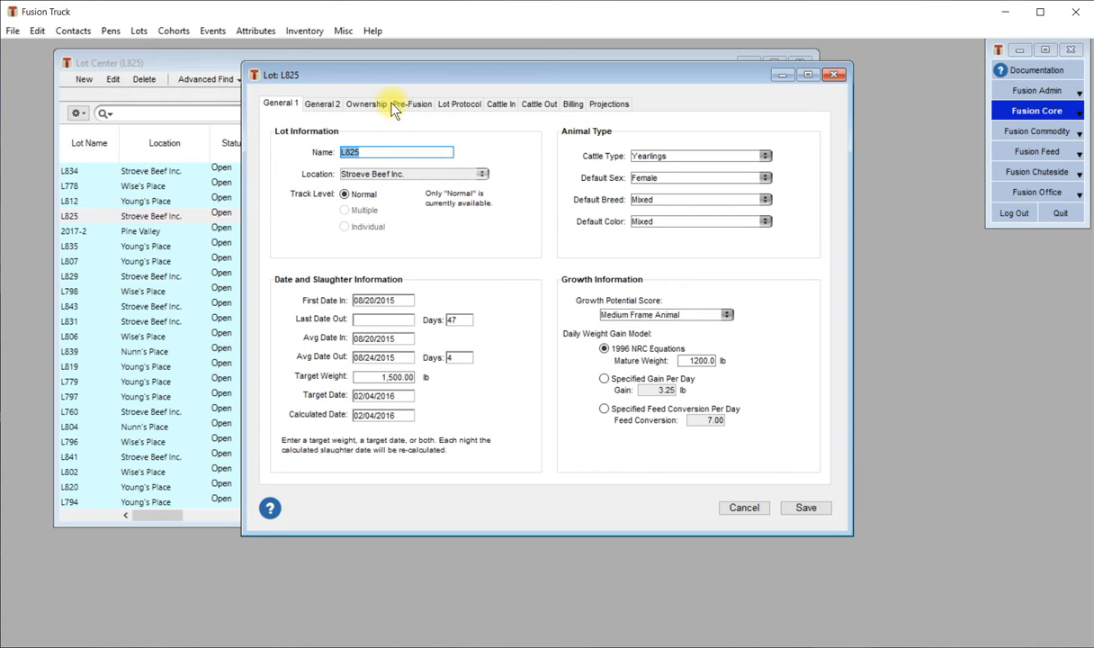
{"action": "left_click", "coordinate": [454, 103]}
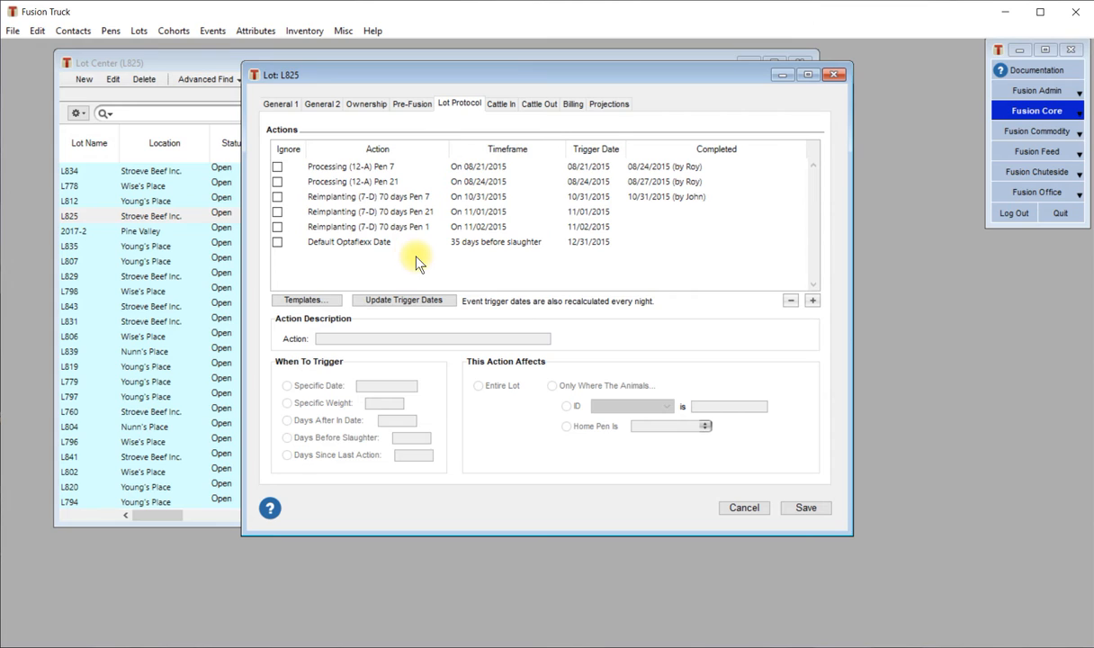
Step: Examine the description, trigger settings and affected pen of the two Processing (12-A) actions in lot L825's protocol
{"action": "left_click", "coordinate": [395, 166]}
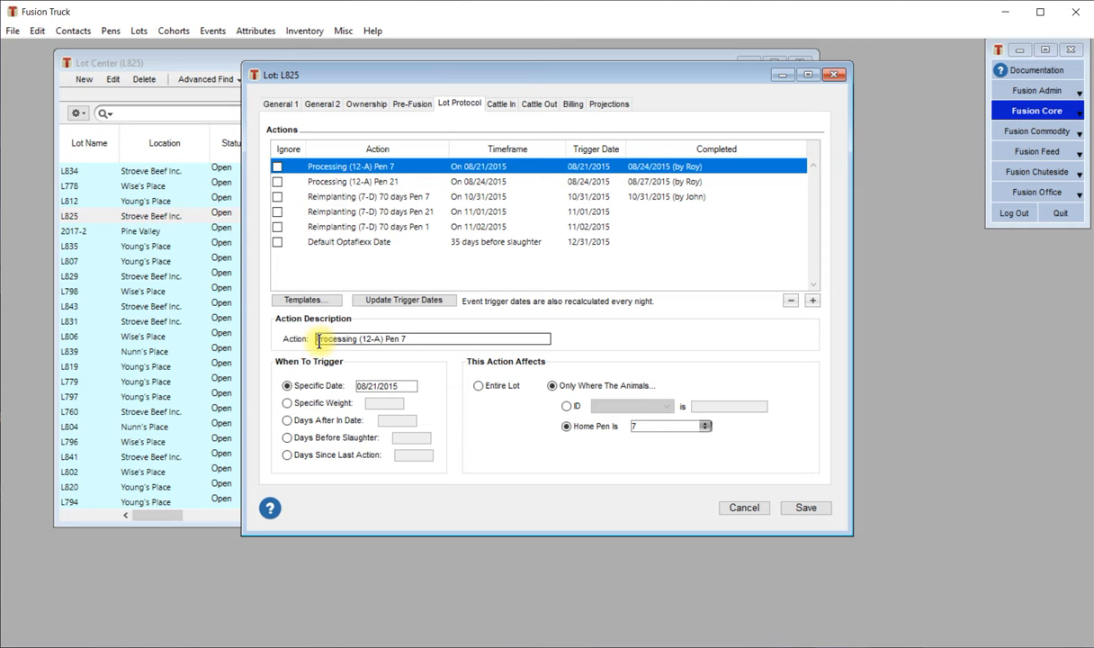
{"action": "left_click_drag", "start_coordinate": [315, 339], "coordinate": [396, 339]}
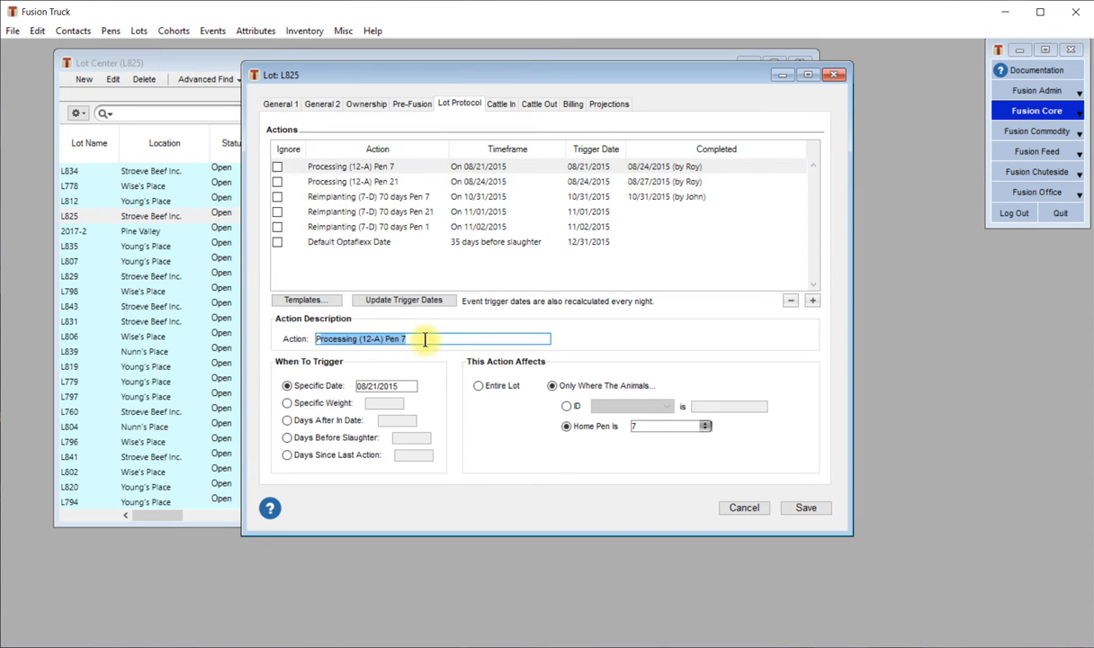
{"action": "left_click", "coordinate": [425, 338]}
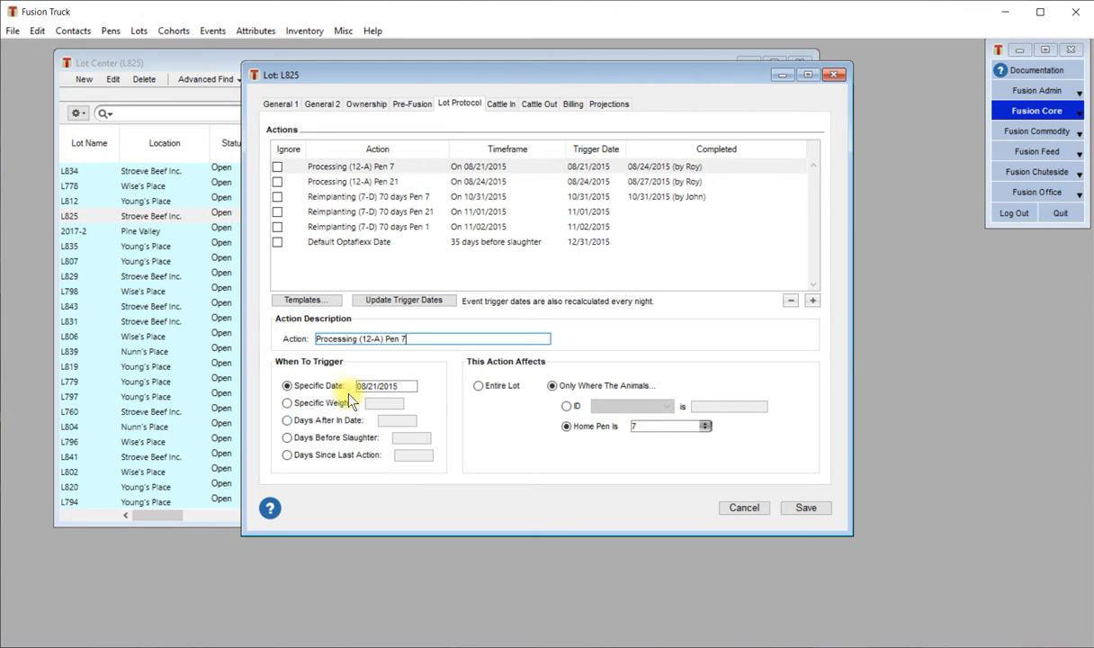
{"action": "left_click", "coordinate": [397, 387]}
{"action": "left_click", "coordinate": [405, 184]}
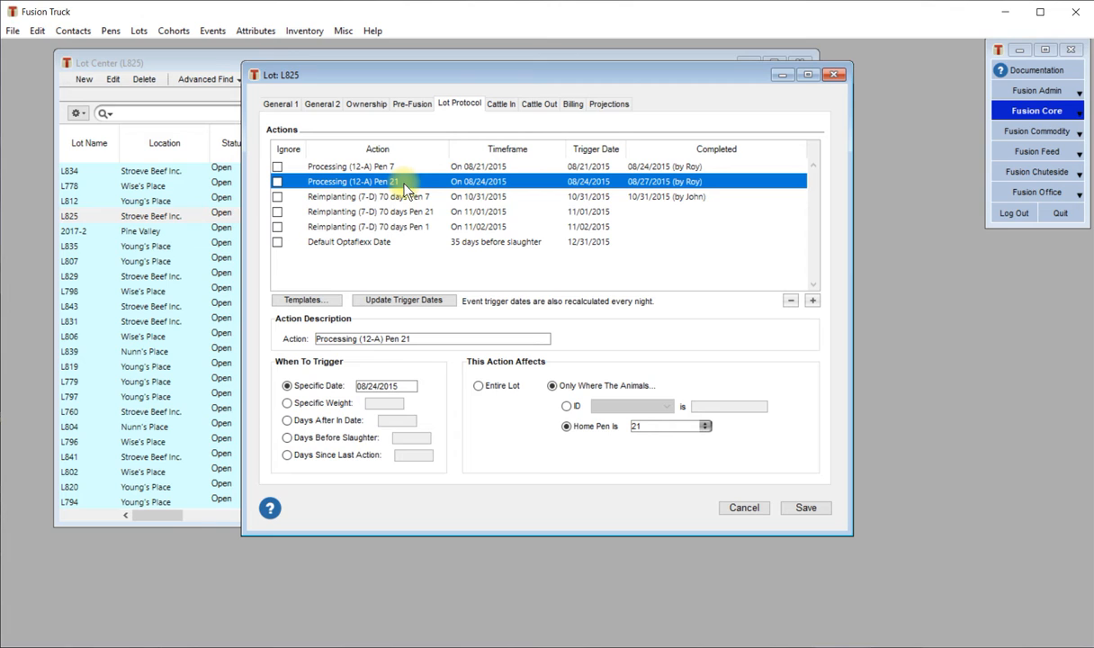
Step: Set the Reimplanting (7-D) Pen 7 action to trigger 70 days after in date and update the trigger dates
{"action": "left_click", "coordinate": [403, 196]}
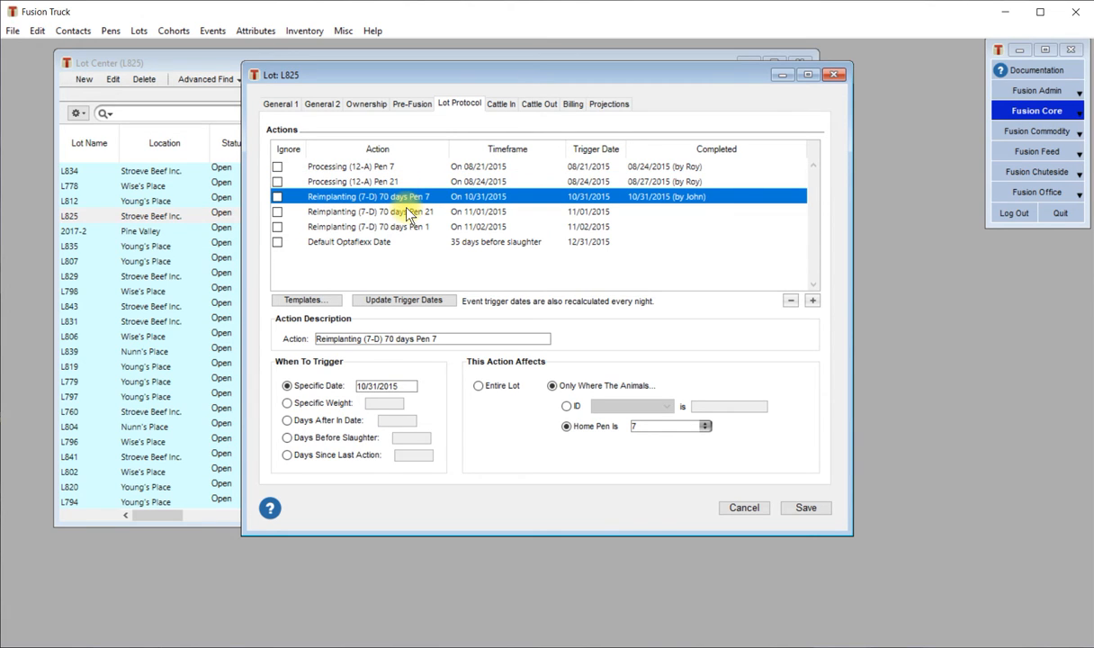
{"action": "left_click", "coordinate": [322, 420]}
{"action": "left_click", "coordinate": [404, 420]}
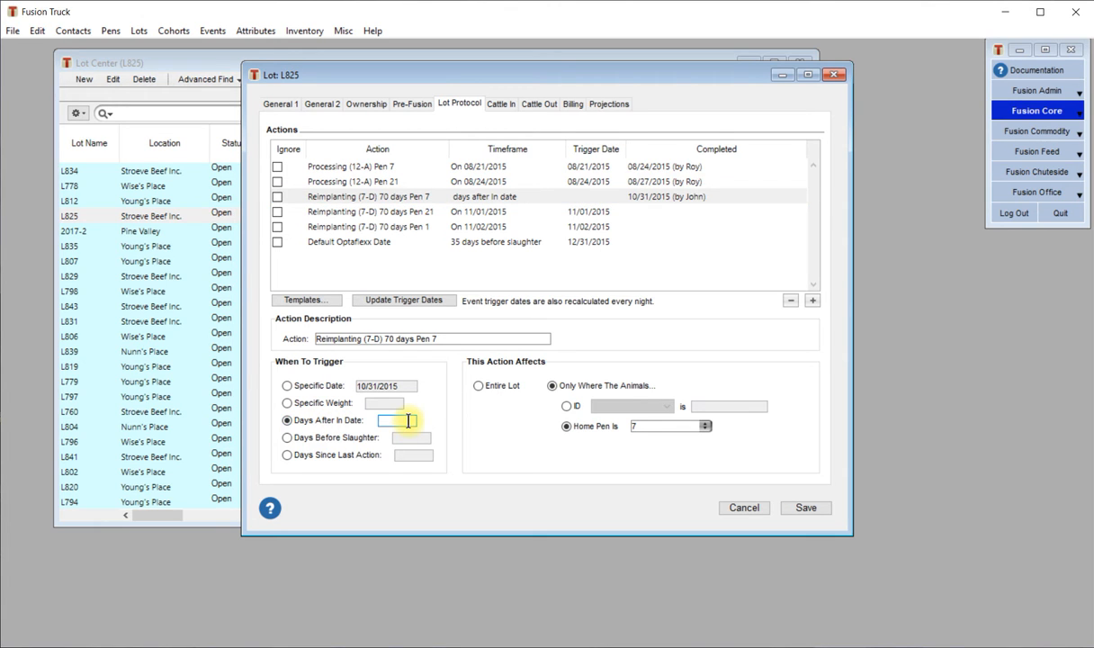
{"action": "type", "text": "70"}
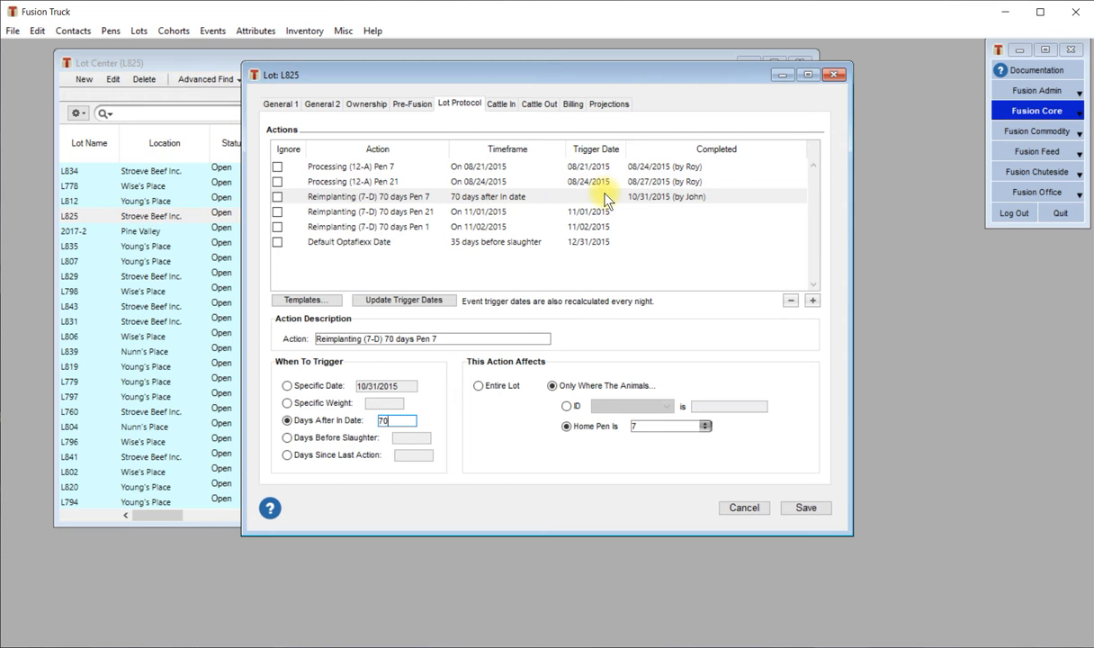
{"action": "left_click", "coordinate": [371, 196]}
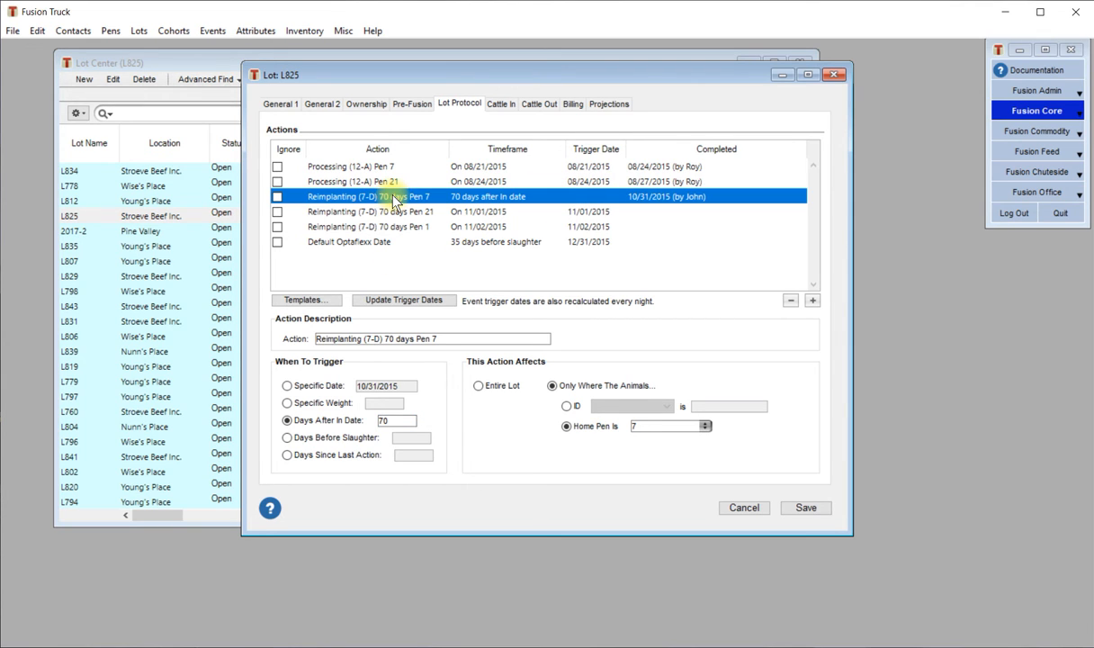
{"action": "left_click", "coordinate": [418, 298]}
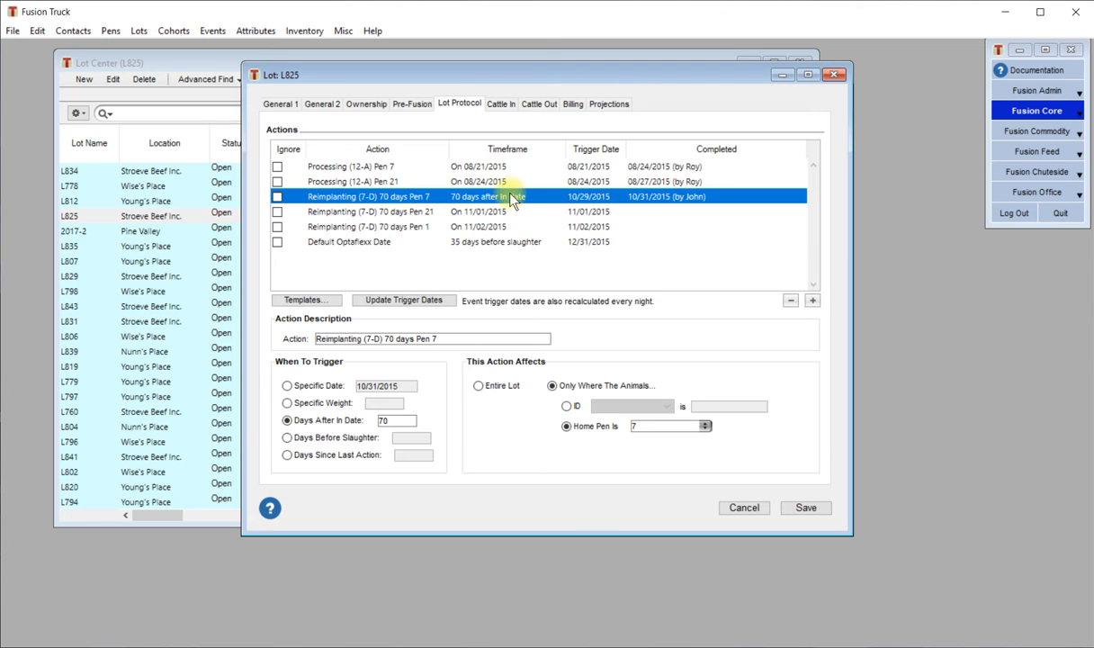
Step: Return the Reimplanting (7-D) Pen 7 action to the specific trigger date 10/31/2015 and update the trigger dates
{"action": "left_click", "coordinate": [287, 386]}
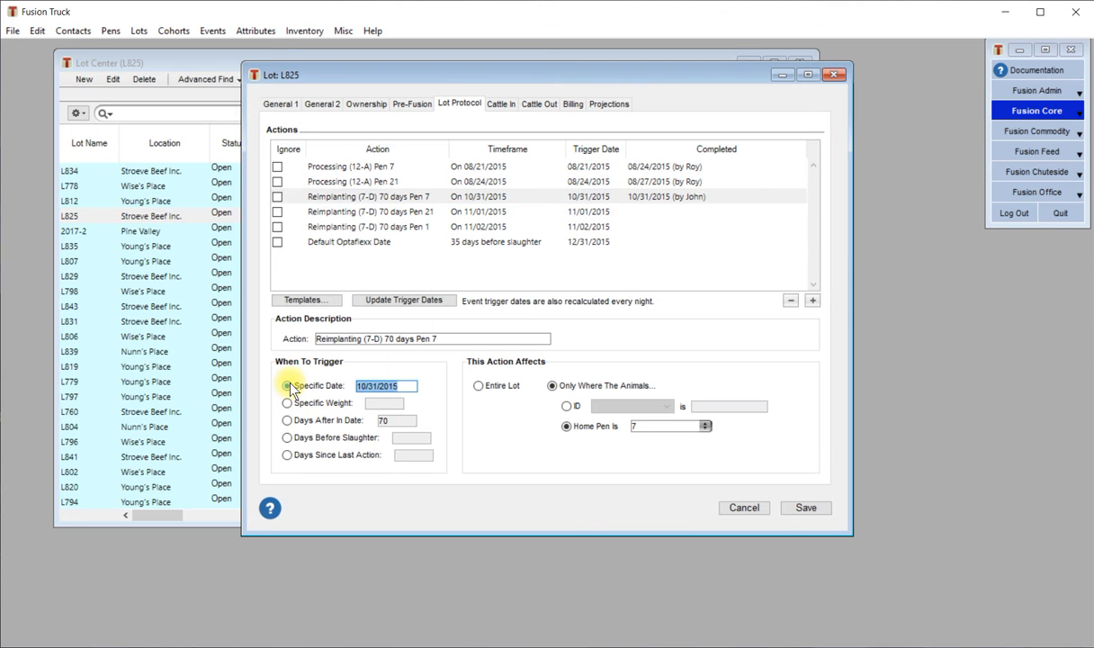
{"action": "left_click", "coordinate": [454, 197]}
{"action": "left_click", "coordinate": [420, 296]}
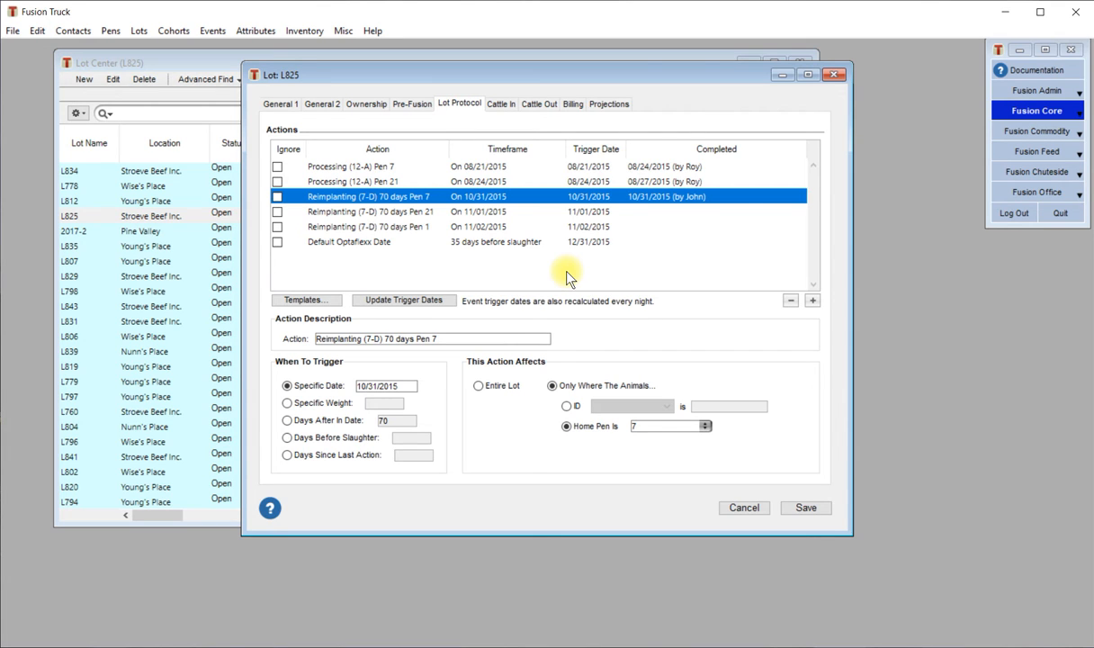
Step: Insert the Check Withdrawals template into the lot's actions and remove that action again
{"action": "left_click", "coordinate": [325, 304]}
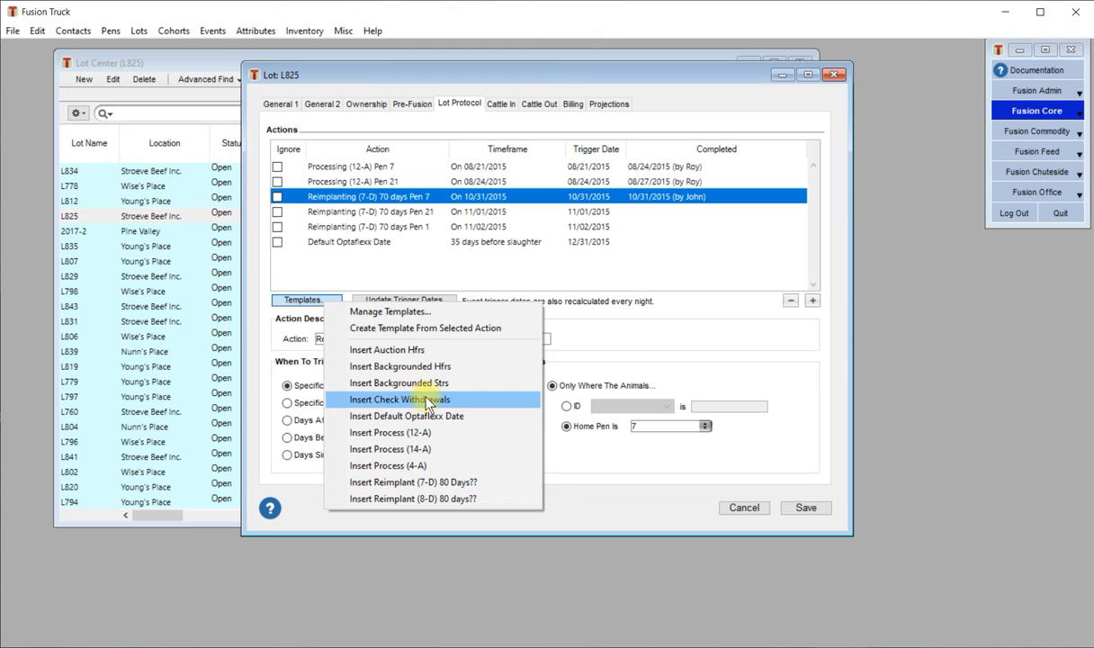
{"action": "left_click", "coordinate": [324, 265]}
{"action": "left_click", "coordinate": [305, 300]}
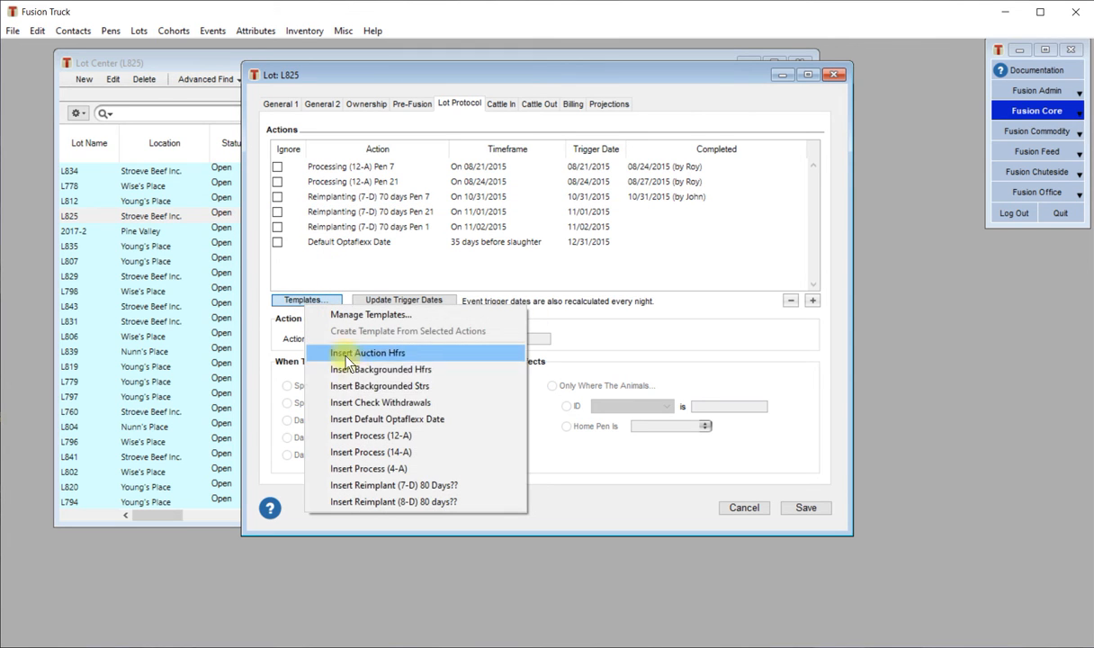
{"action": "left_click", "coordinate": [353, 402]}
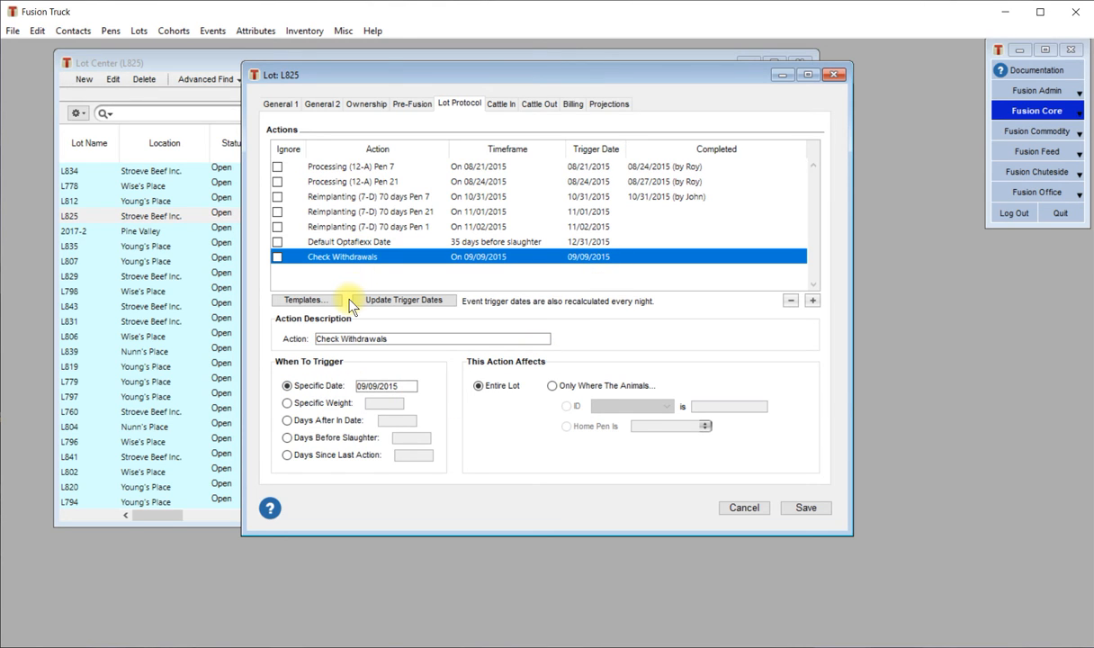
{"action": "left_click", "coordinate": [790, 301]}
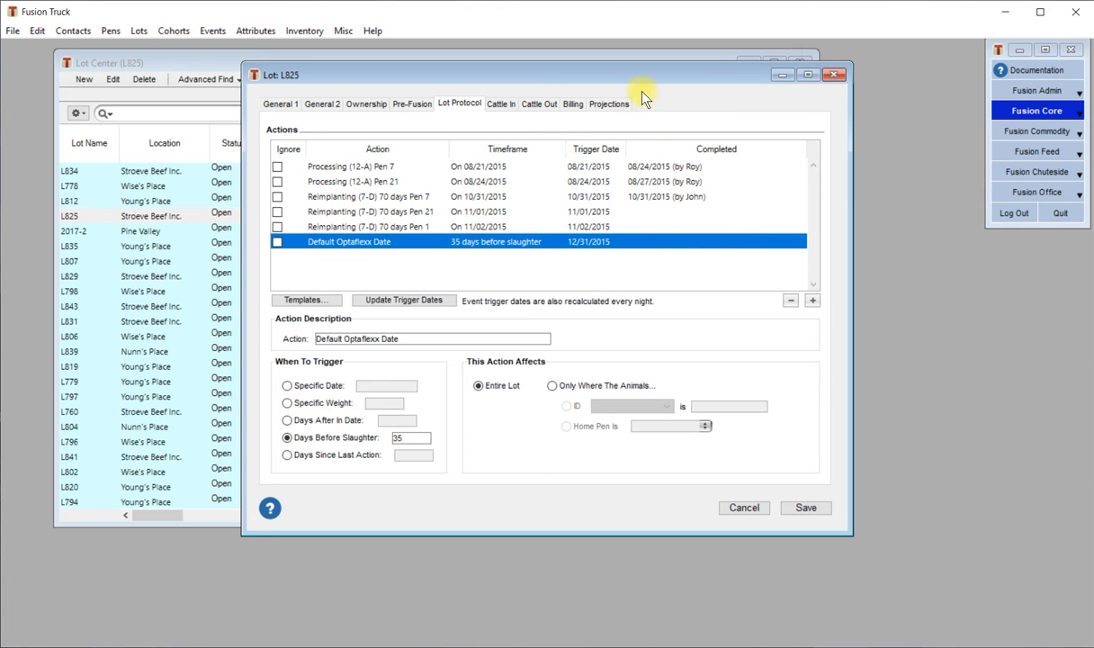
Step: Switch to Fusion Chuteside, open a job's options to examine the Lot Protocol setting, and cancel the job
{"action": "left_click_drag", "start_coordinate": [644, 81], "coordinate": [597, 114]}
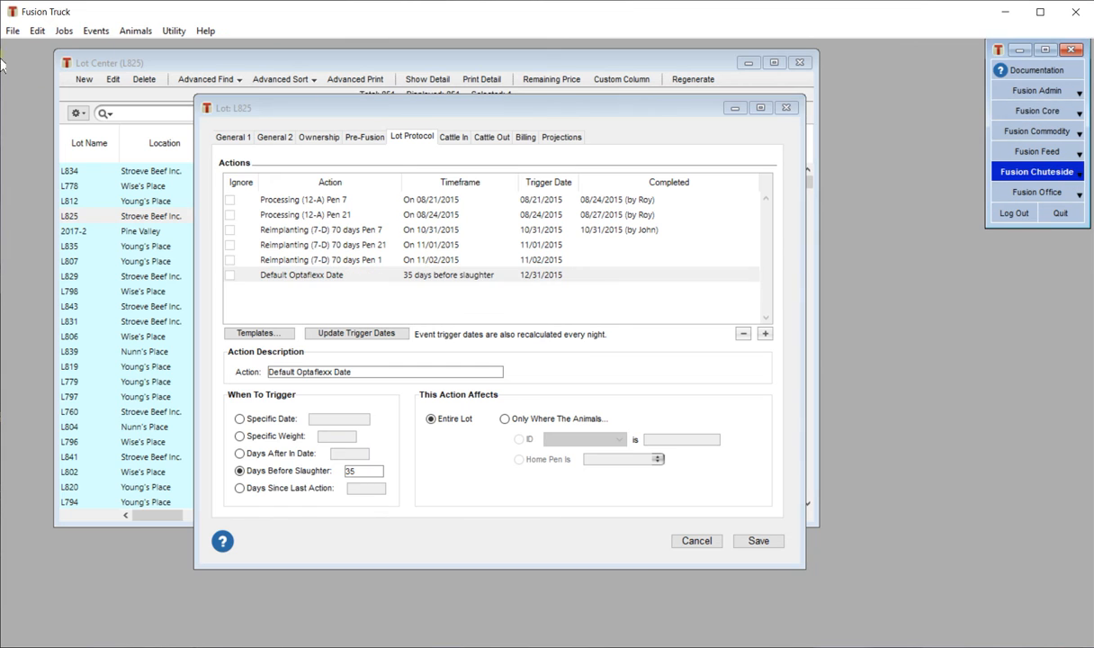
{"action": "left_click", "coordinate": [64, 30]}
{"action": "left_click", "coordinate": [79, 45]}
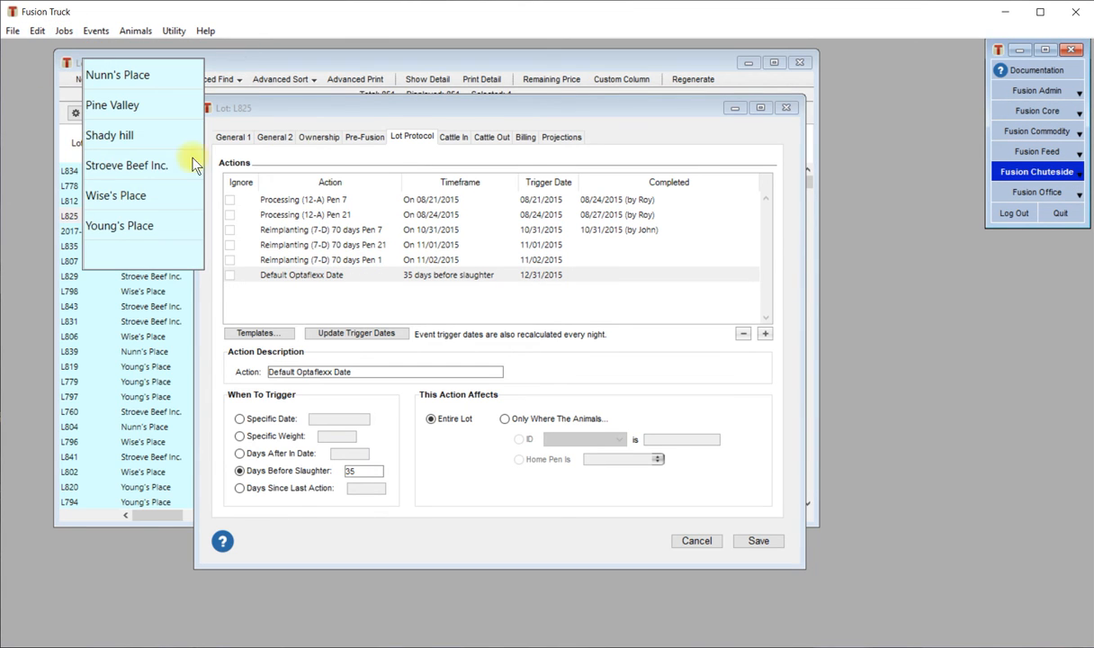
{"action": "left_click", "coordinate": [262, 213]}
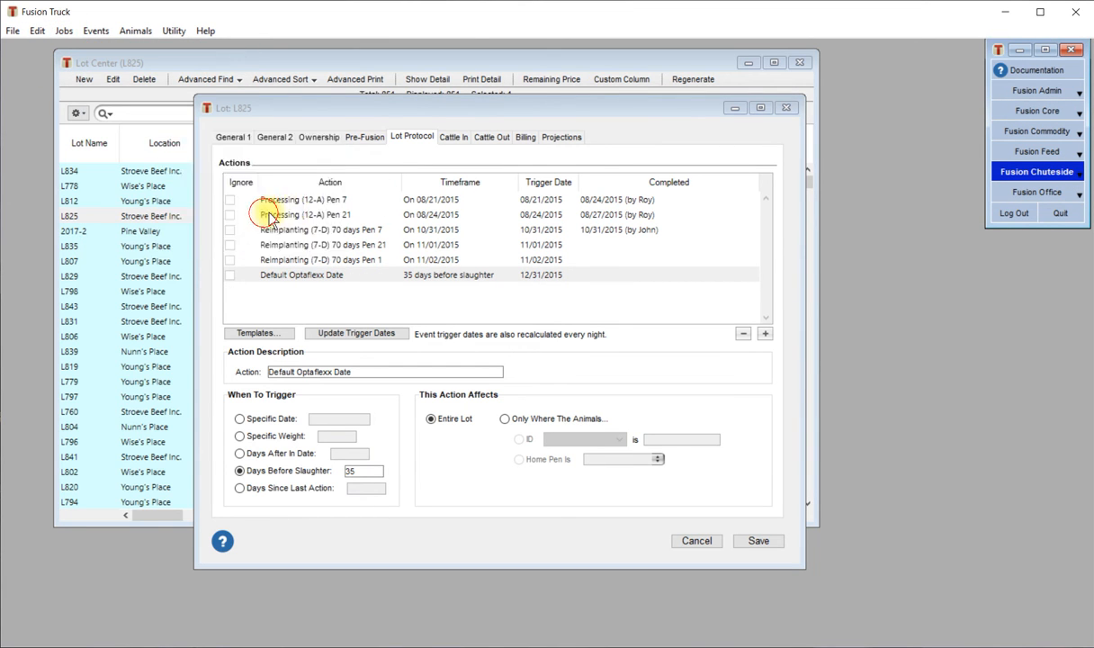
{"action": "left_click", "coordinate": [324, 144]}
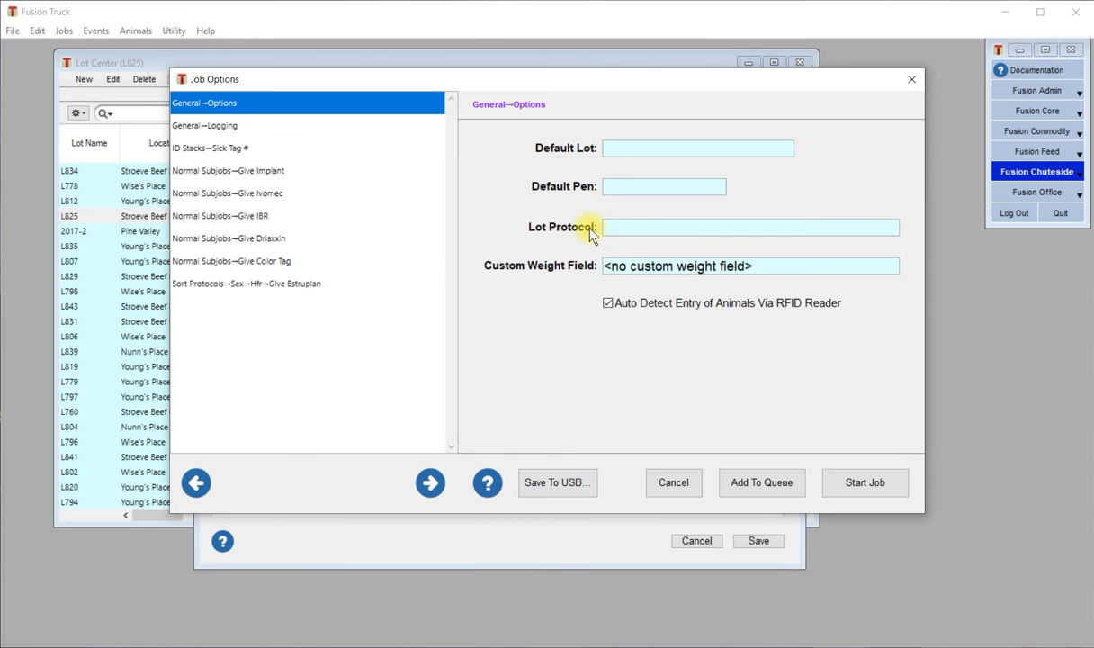
{"action": "left_click", "coordinate": [636, 233]}
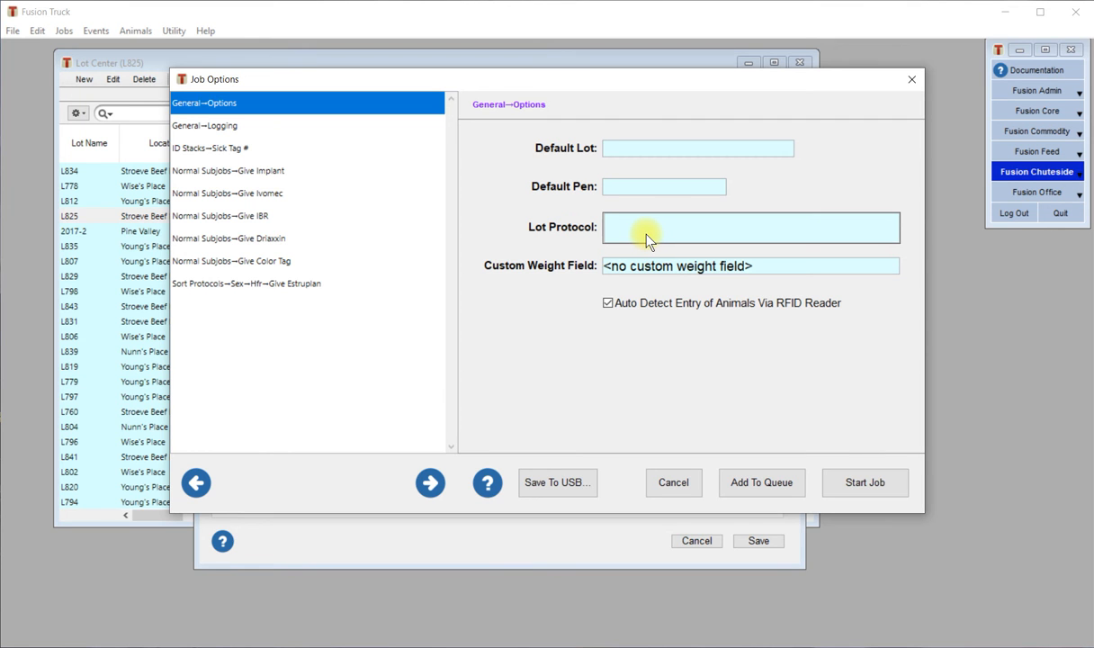
{"action": "left_click", "coordinate": [673, 482]}
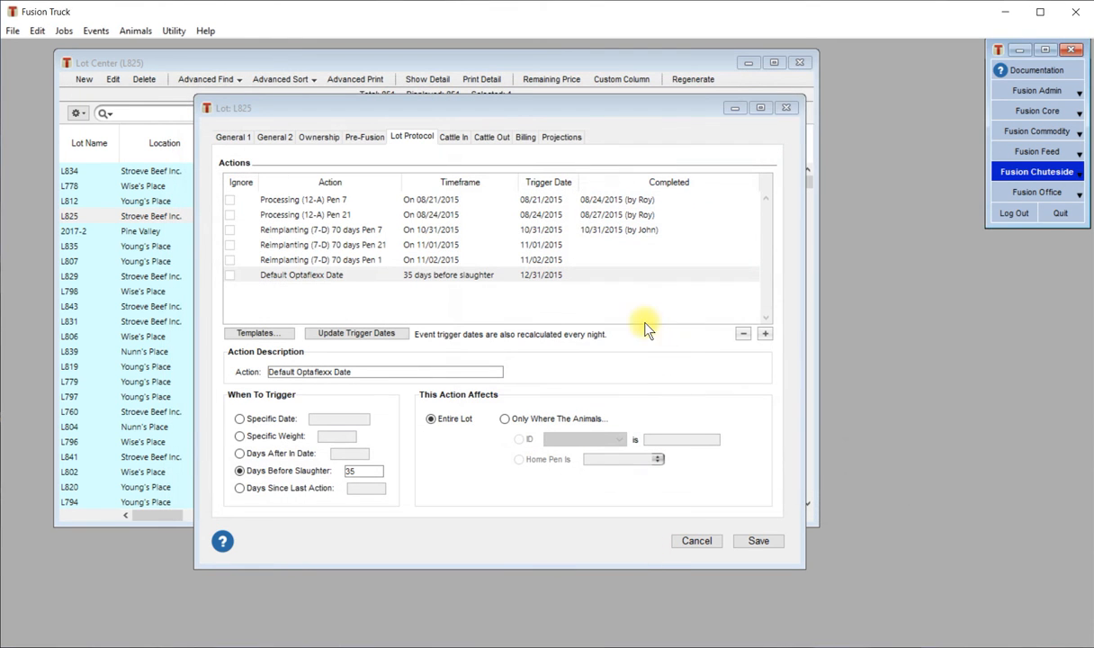
Step: Show the Reimplanting Pen 21 action in lot L825 and search Fusion Core's Lot Protocol Action List for 825
{"action": "left_click", "coordinate": [598, 244]}
{"action": "left_click_drag", "start_coordinate": [604, 108], "coordinate": [721, 94]}
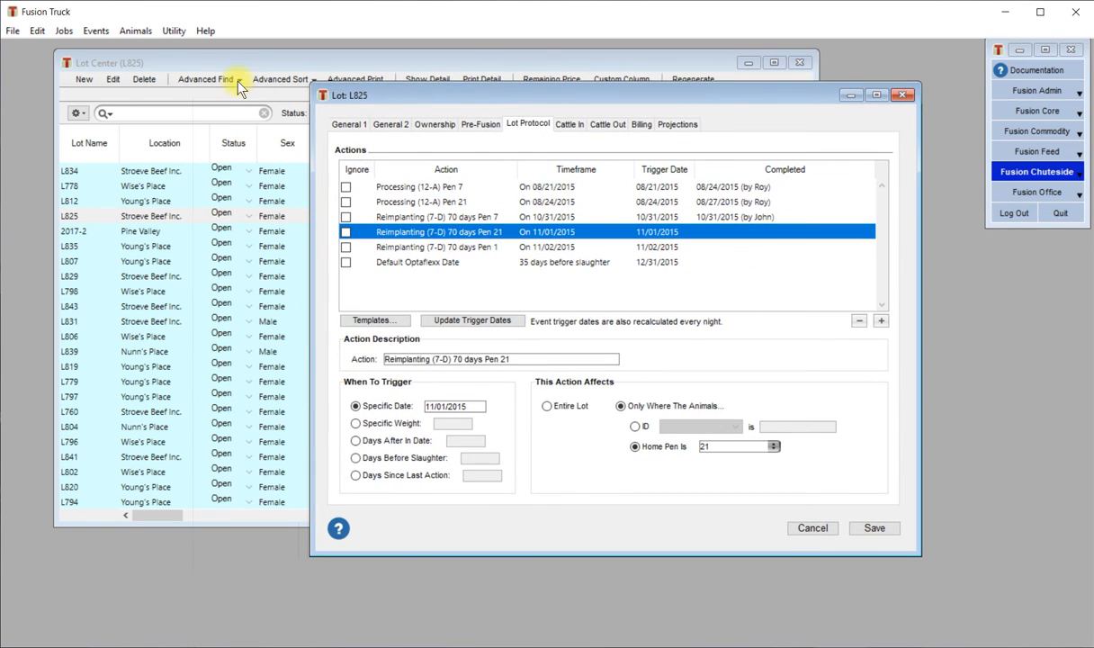
{"action": "left_click", "coordinate": [1036, 110]}
{"action": "left_click", "coordinate": [141, 30]}
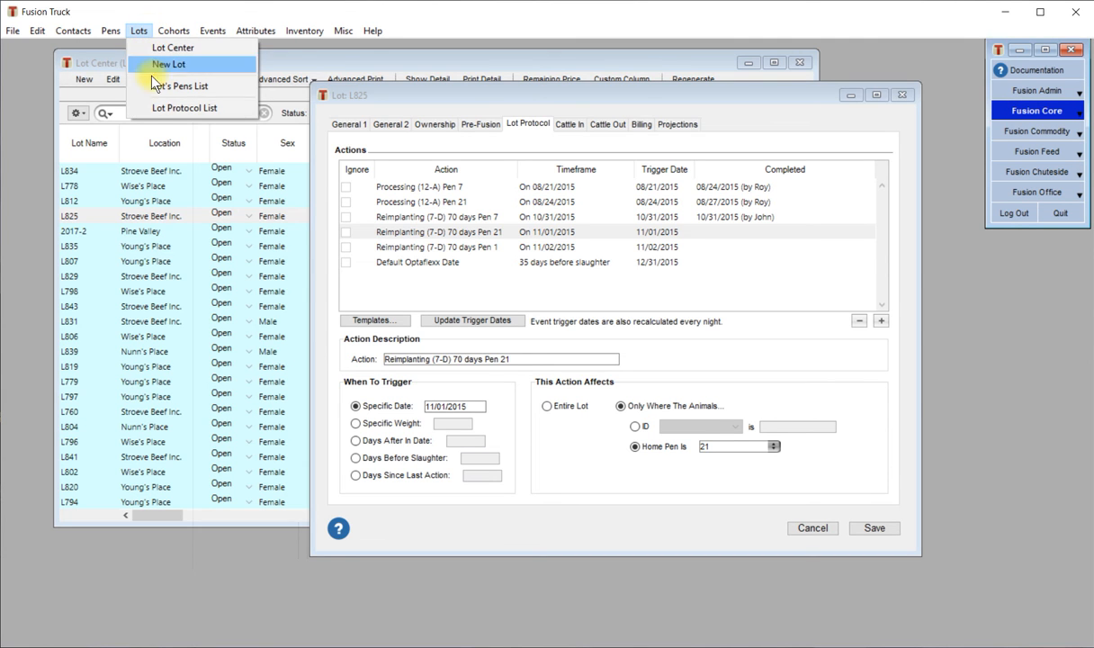
{"action": "left_click", "coordinate": [151, 107]}
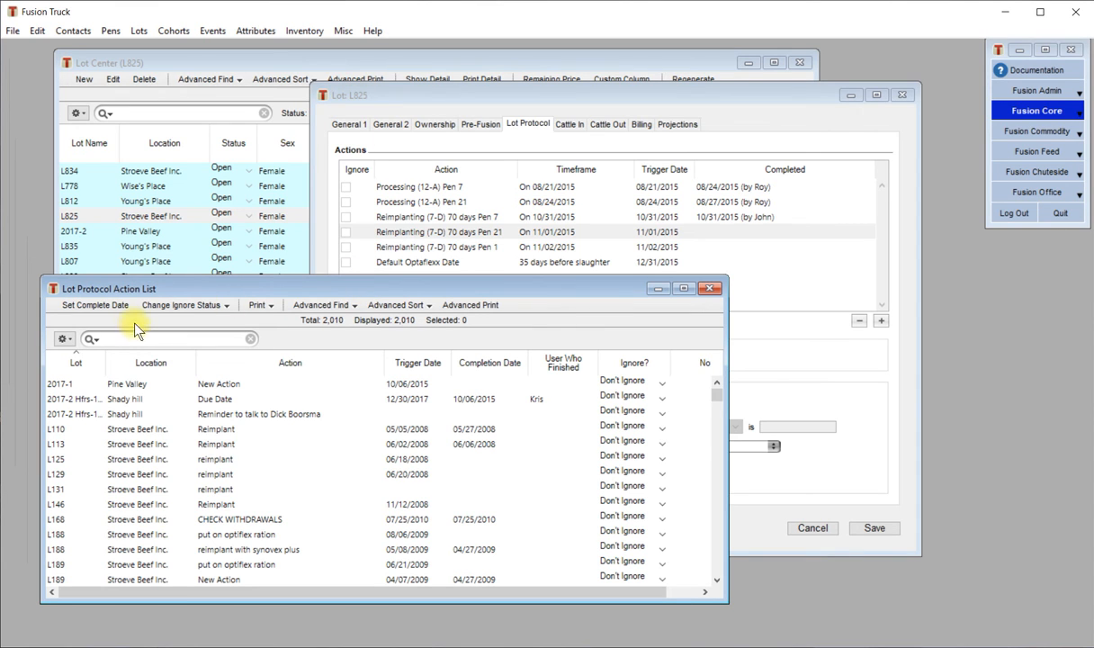
{"action": "type", "text": "825"}
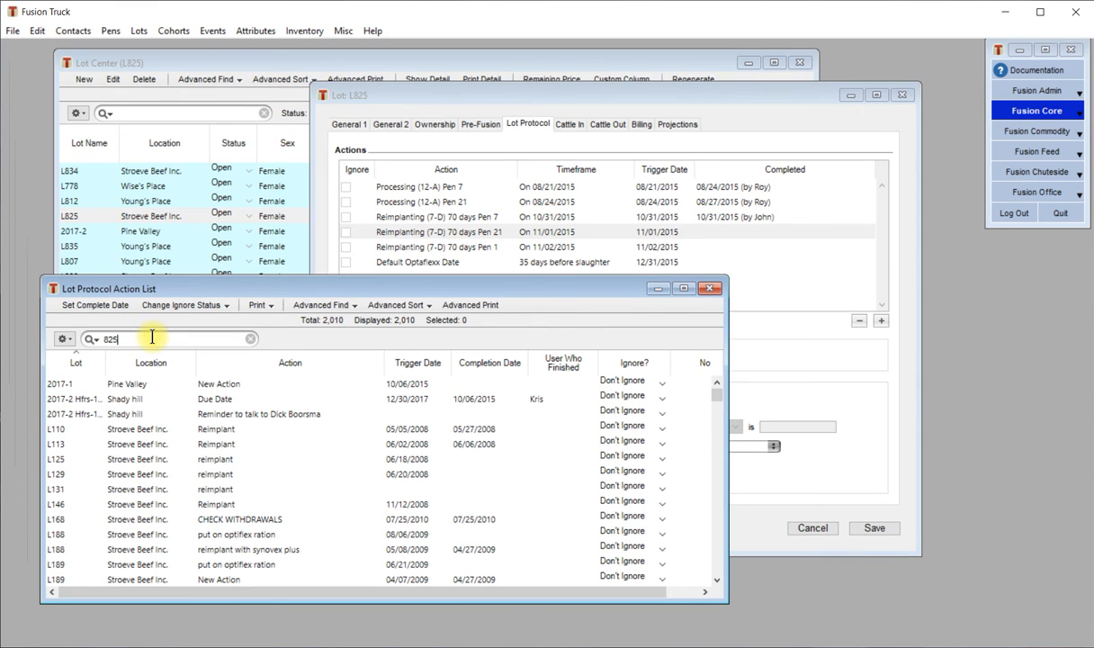
{"action": "key", "text": "Return"}
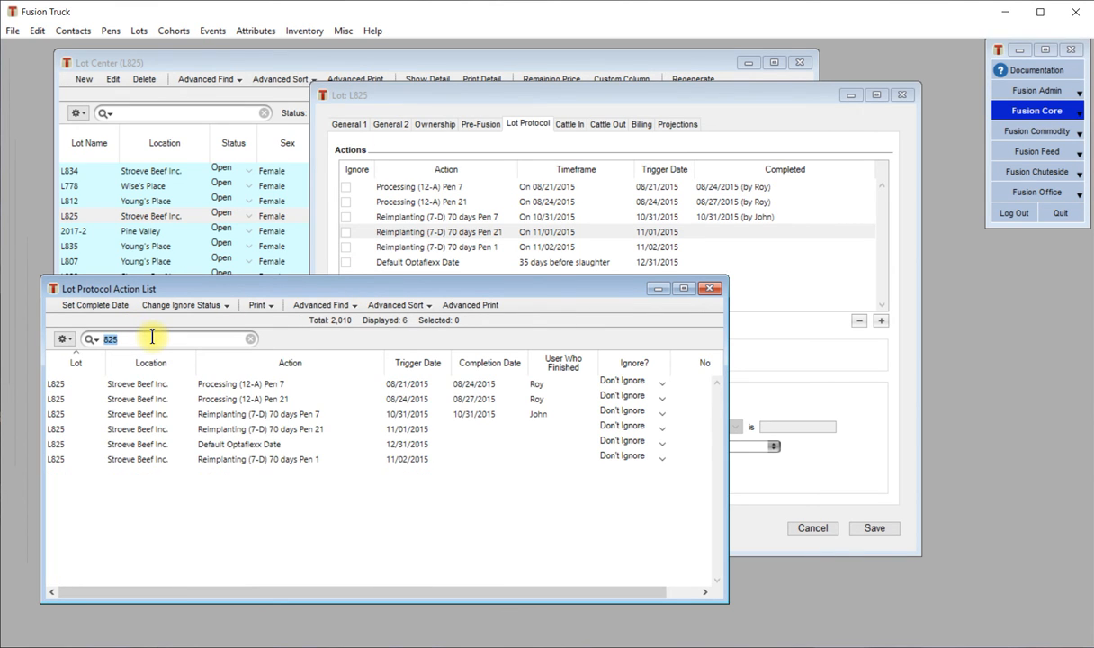
Step: Set the completion date of the Reimplanting (7-D) Pen 21 action to 10/06/2015, closing the list and cancelling the lot edit
{"action": "left_click", "coordinate": [217, 429]}
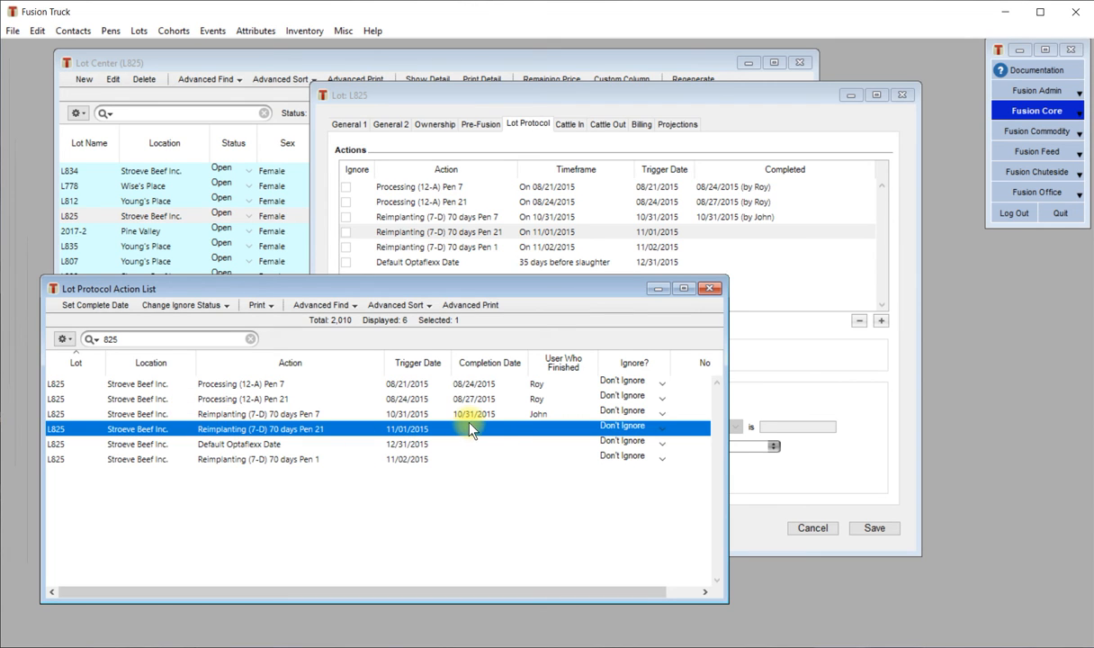
{"action": "left_click", "coordinate": [107, 307]}
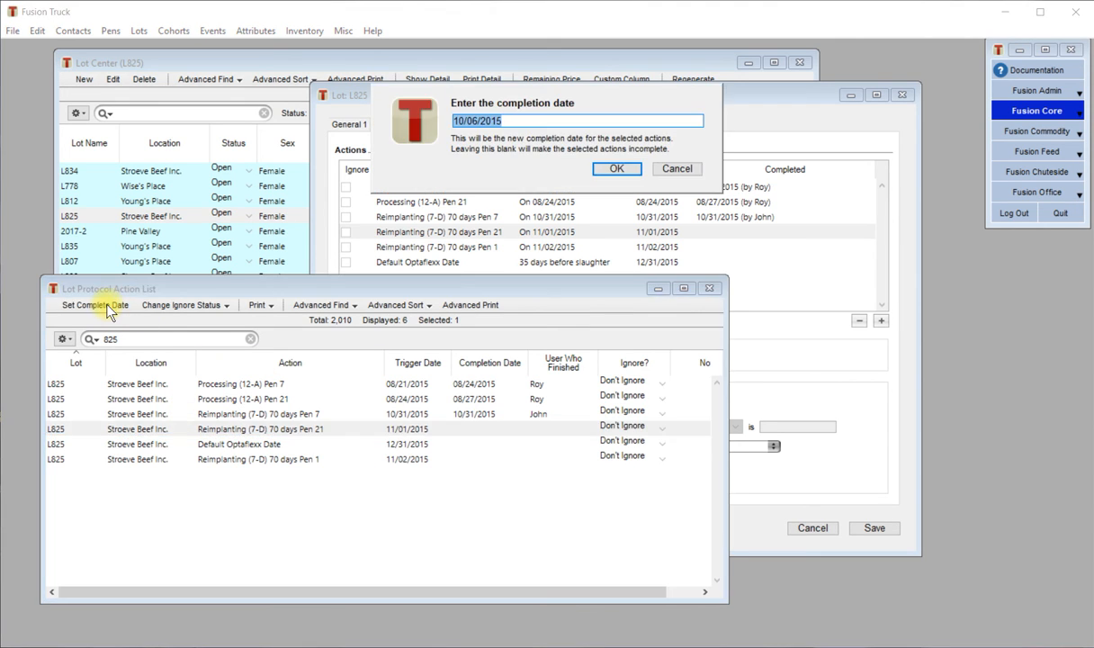
{"action": "left_click", "coordinate": [617, 169]}
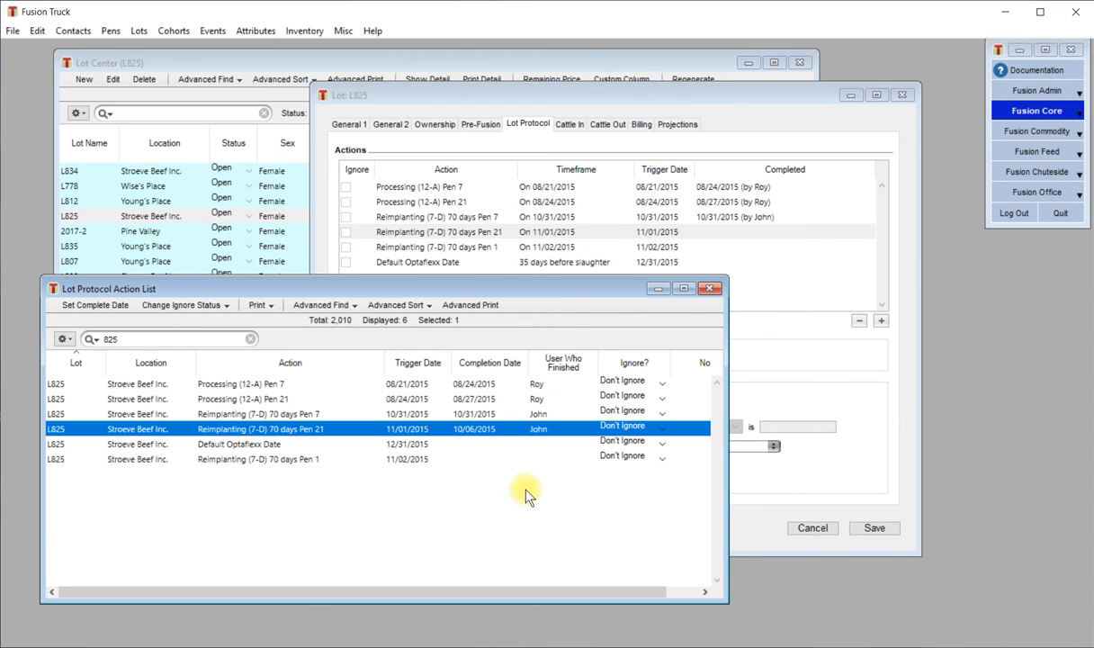
{"action": "left_click", "coordinate": [710, 289]}
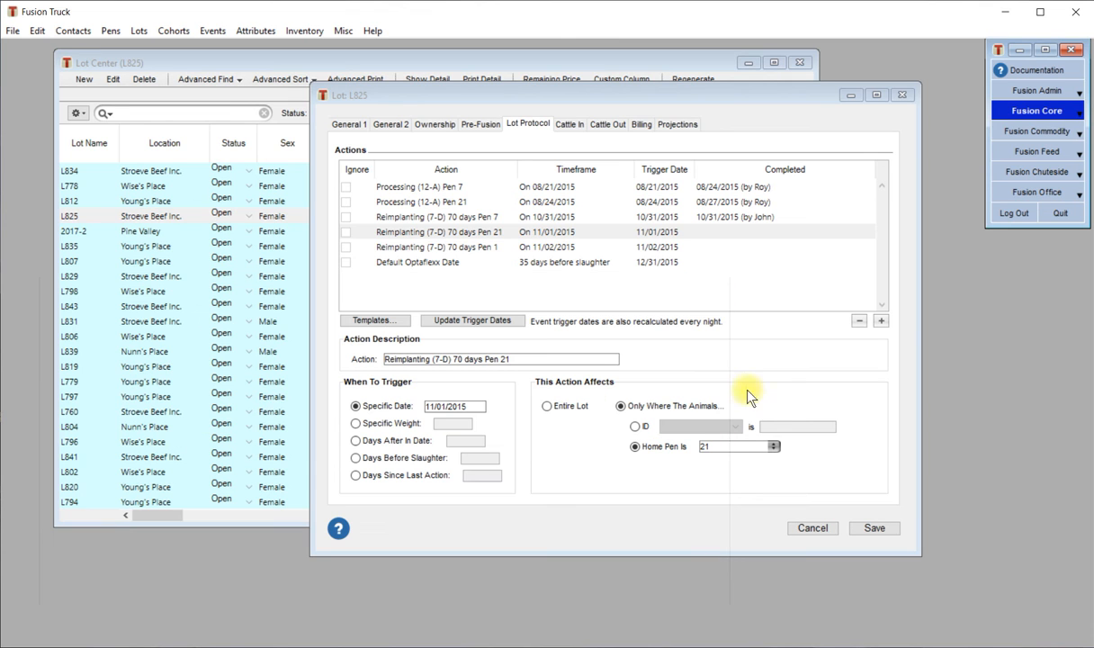
{"action": "left_click", "coordinate": [813, 528]}
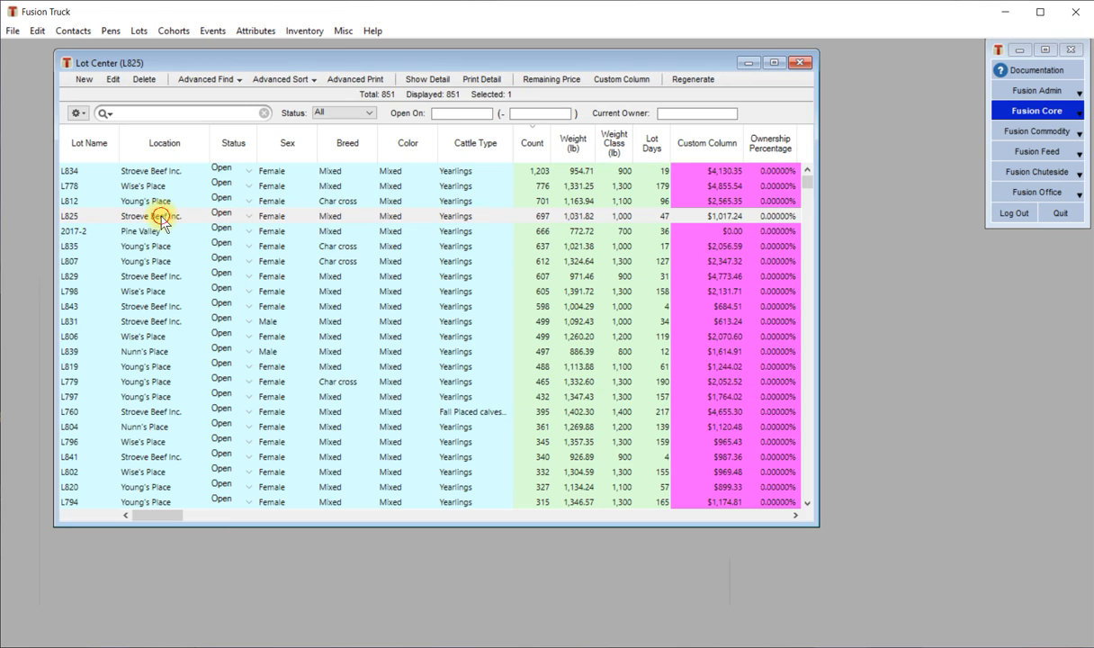
Step: Open lot L825's Lot Protocol to check the completion entry of the Reimplanting (7-D) 70 days Pen 21 action, and cancel the lot edit
{"action": "double_click", "coordinate": [160, 217]}
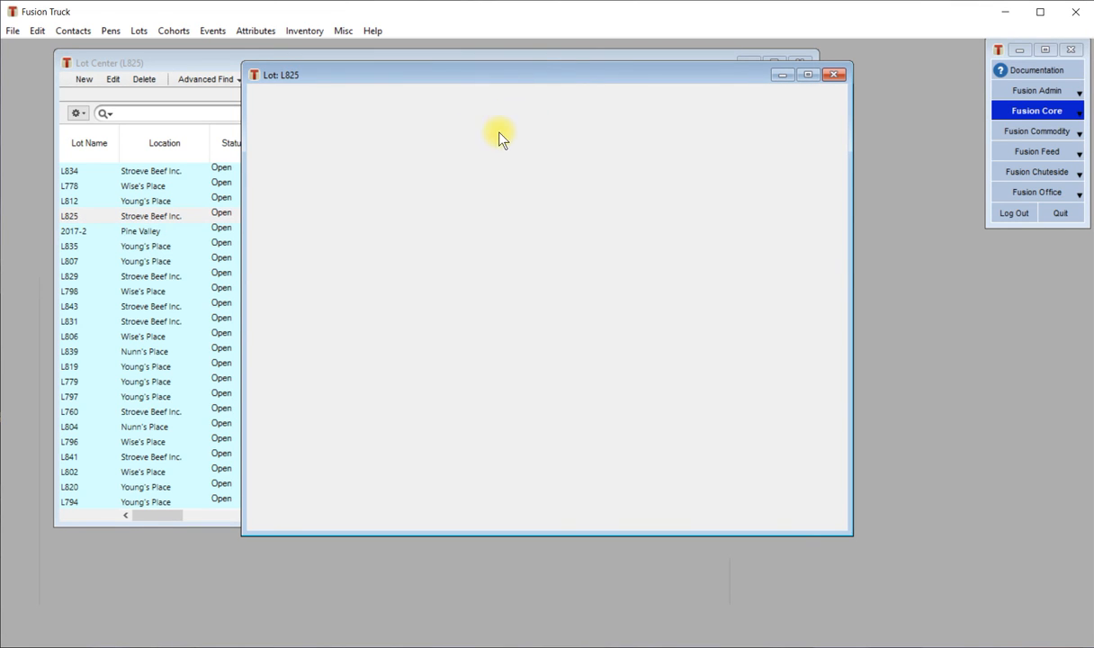
{"action": "left_click", "coordinate": [466, 103]}
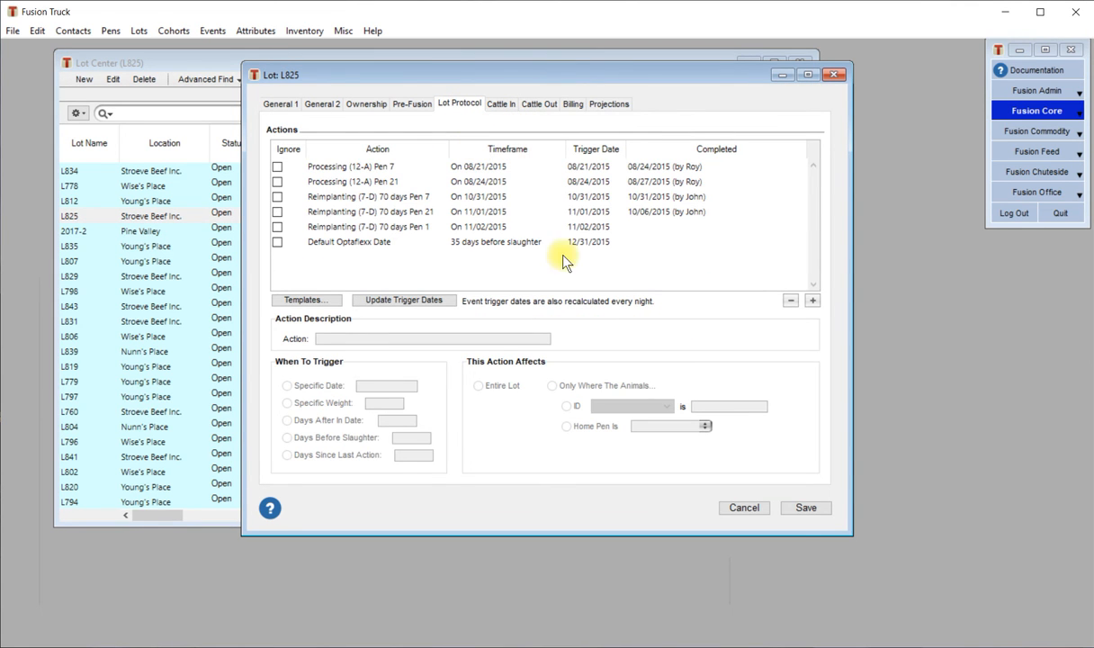
{"action": "left_click", "coordinate": [549, 211]}
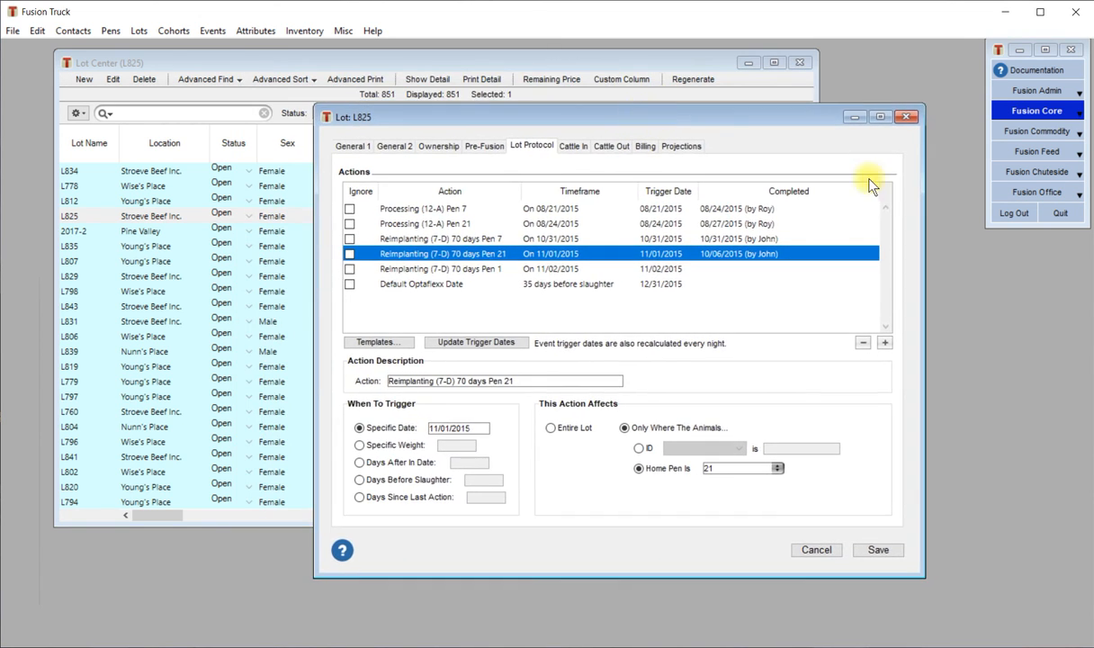
{"action": "left_click", "coordinate": [816, 551]}
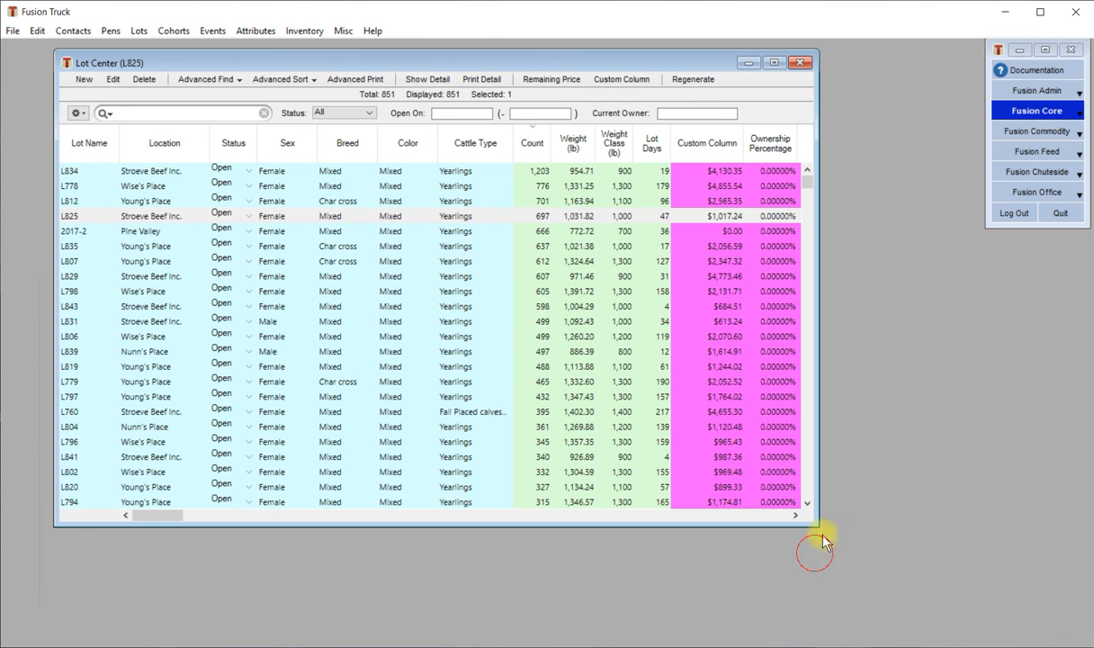
Step: Switch to Fusion Office and print the Lot Protocol Action List for 10/05/2015 to 10/11/2015, leaving out ignored and completed actions
{"action": "left_click", "coordinate": [1003, 192]}
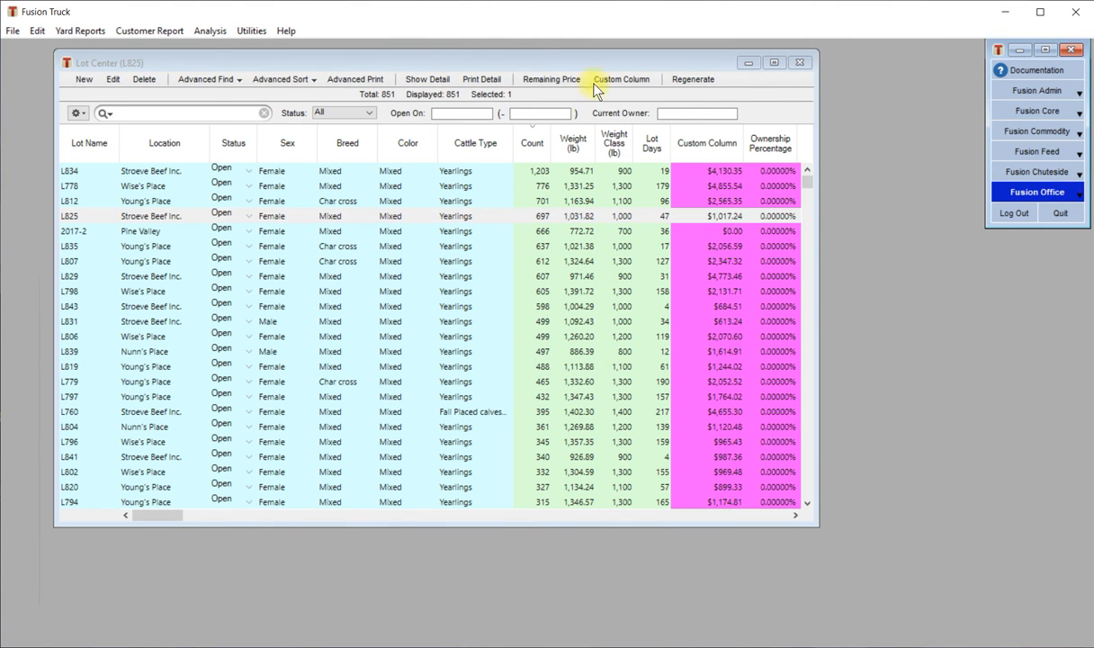
{"action": "left_click", "coordinate": [80, 29]}
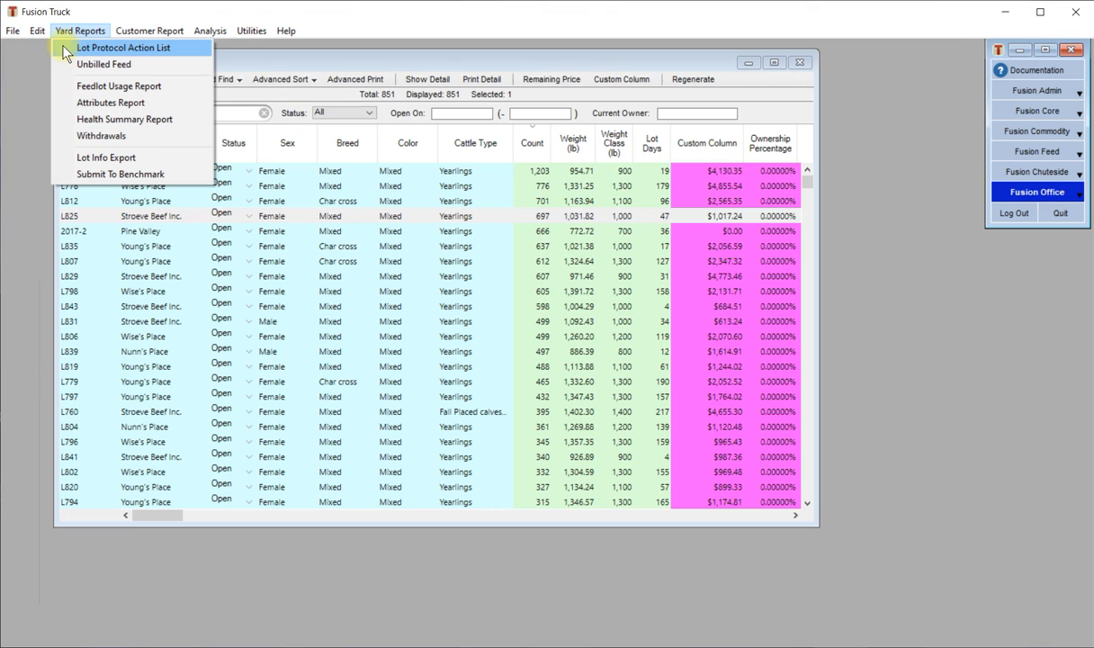
{"action": "left_click", "coordinate": [65, 49]}
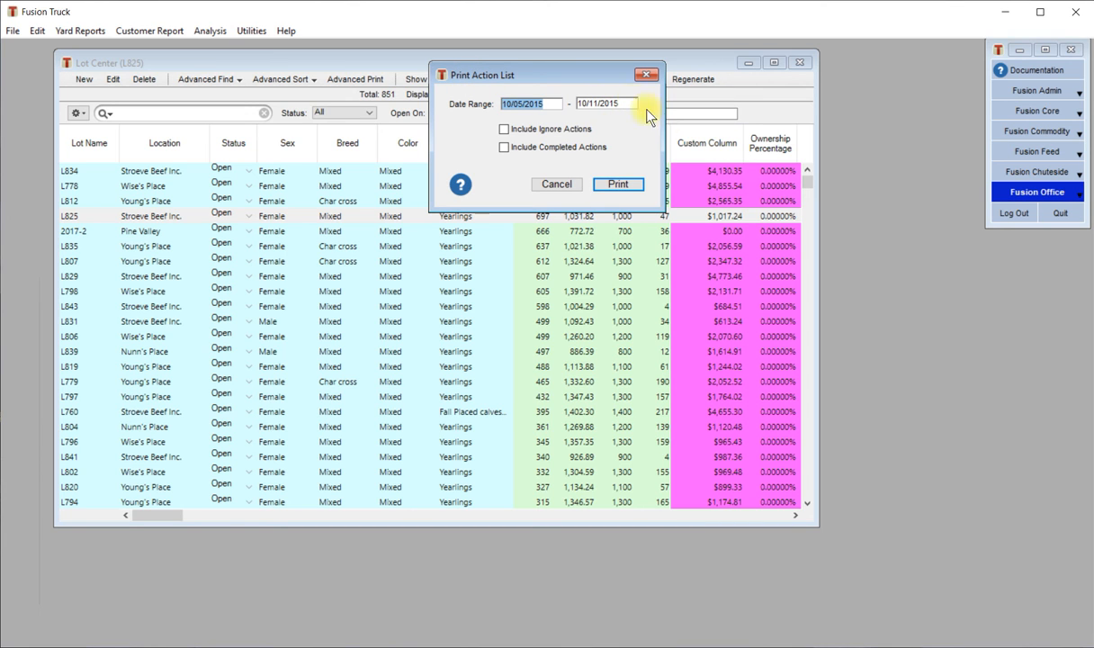
{"action": "left_click", "coordinate": [617, 187]}
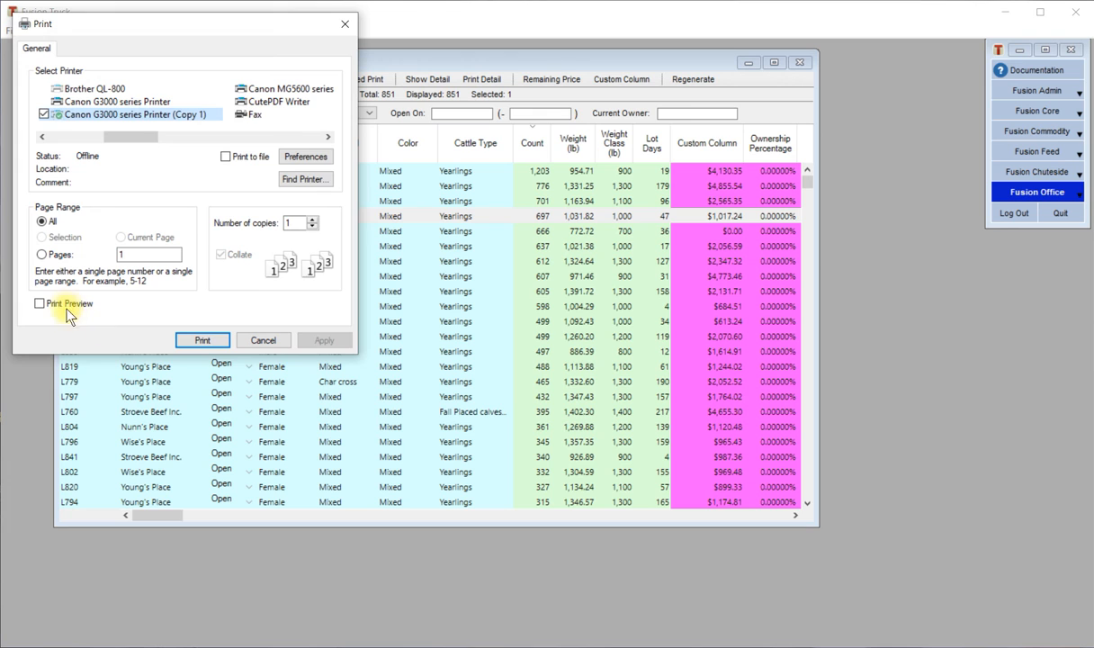
{"action": "left_click", "coordinate": [189, 340]}
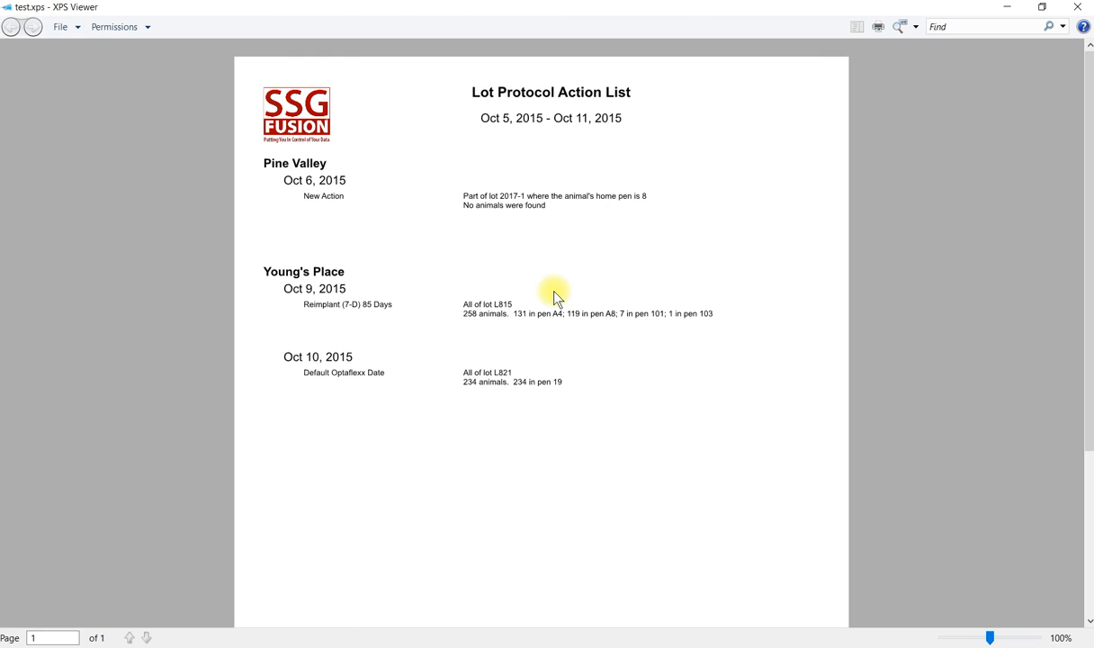
Step: Examine the report's locations, trigger dates, actions, lots and pen head counts for Pine Valley and Young's Place, and close the report
{"action": "left_click_drag", "start_coordinate": [263, 164], "coordinate": [327, 164]}
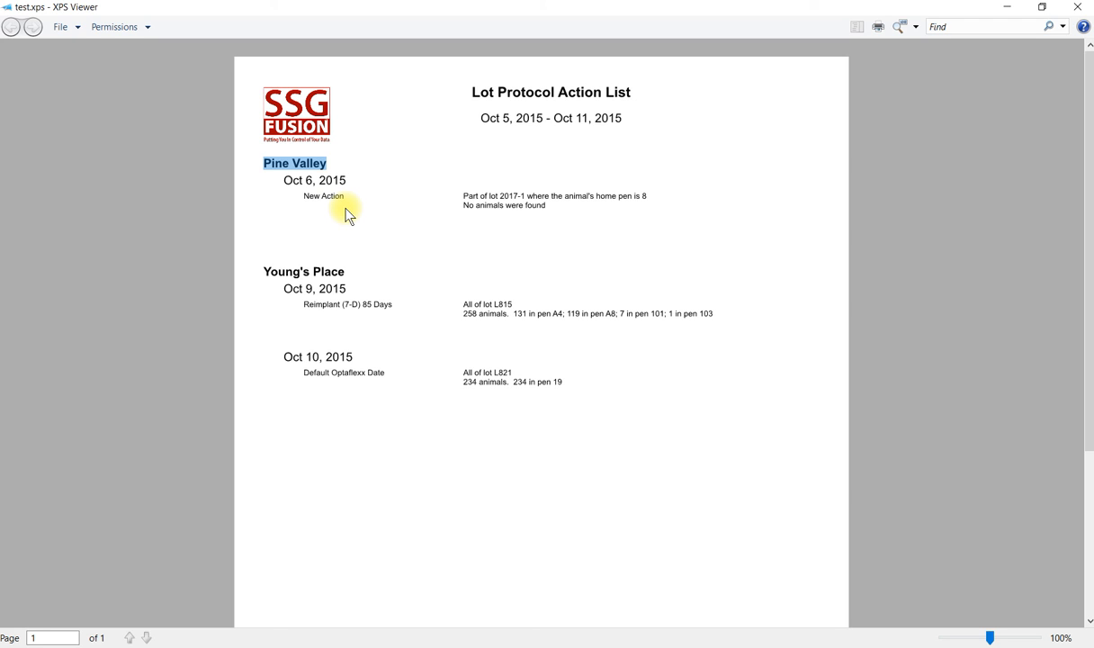
{"action": "left_click_drag", "start_coordinate": [286, 181], "coordinate": [359, 215]}
{"action": "left_click", "coordinate": [359, 221]}
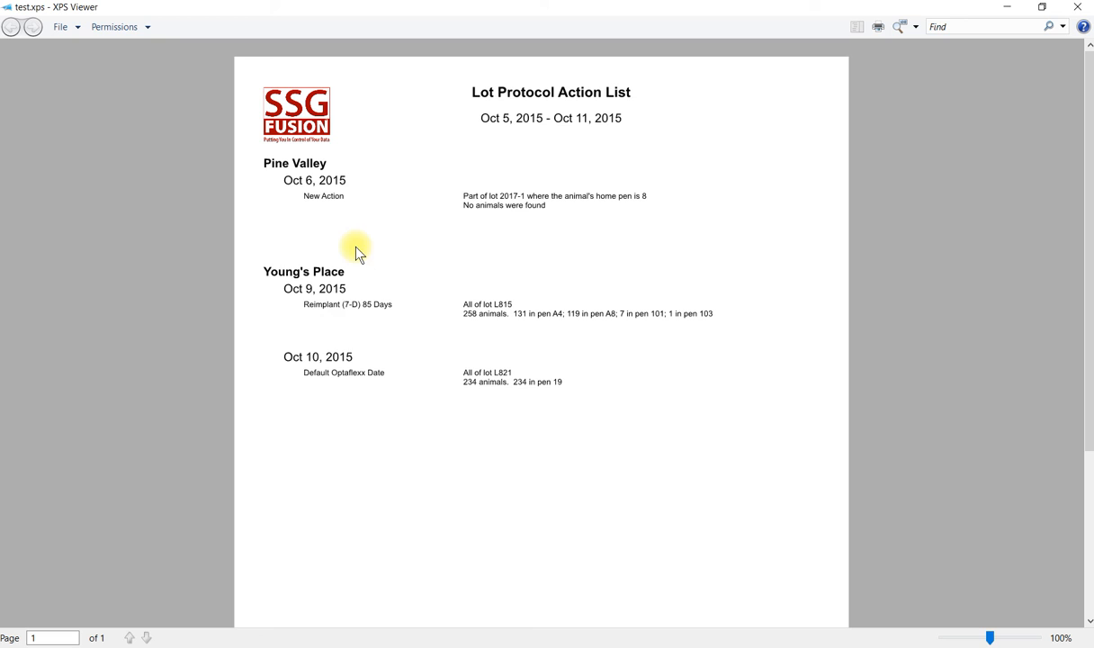
{"action": "left_click_drag", "start_coordinate": [303, 306], "coordinate": [398, 310]}
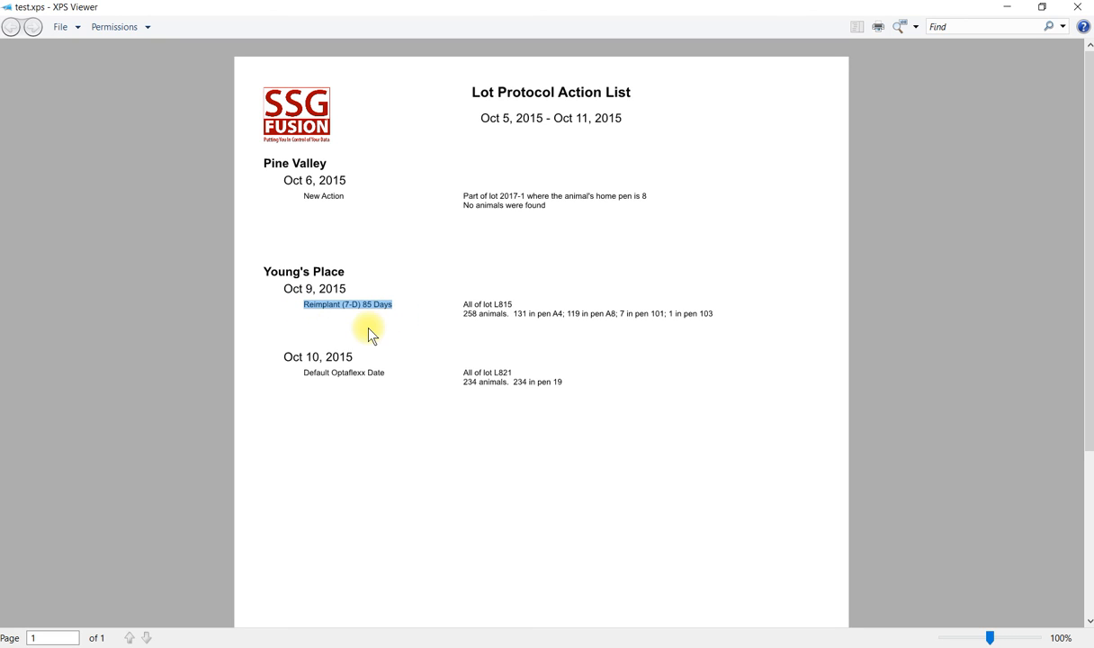
{"action": "left_click", "coordinate": [368, 327]}
{"action": "left_click_drag", "start_coordinate": [286, 296], "coordinate": [373, 306]}
{"action": "left_click", "coordinate": [361, 328]}
{"action": "left_click_drag", "start_coordinate": [301, 306], "coordinate": [400, 339]}
{"action": "left_click_drag", "start_coordinate": [462, 308], "coordinate": [520, 312]}
{"action": "left_click", "coordinate": [523, 325]}
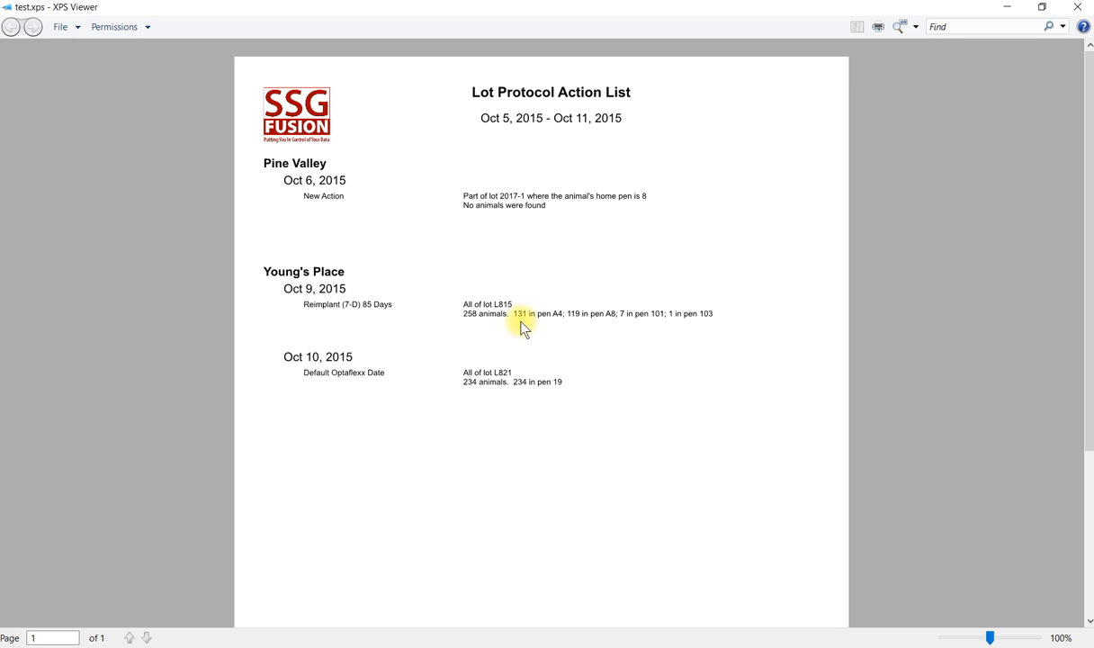
{"action": "left_click_drag", "start_coordinate": [523, 322], "coordinate": [651, 349]}
{"action": "left_click", "coordinate": [709, 353]}
{"action": "left_click", "coordinate": [1077, 7]}
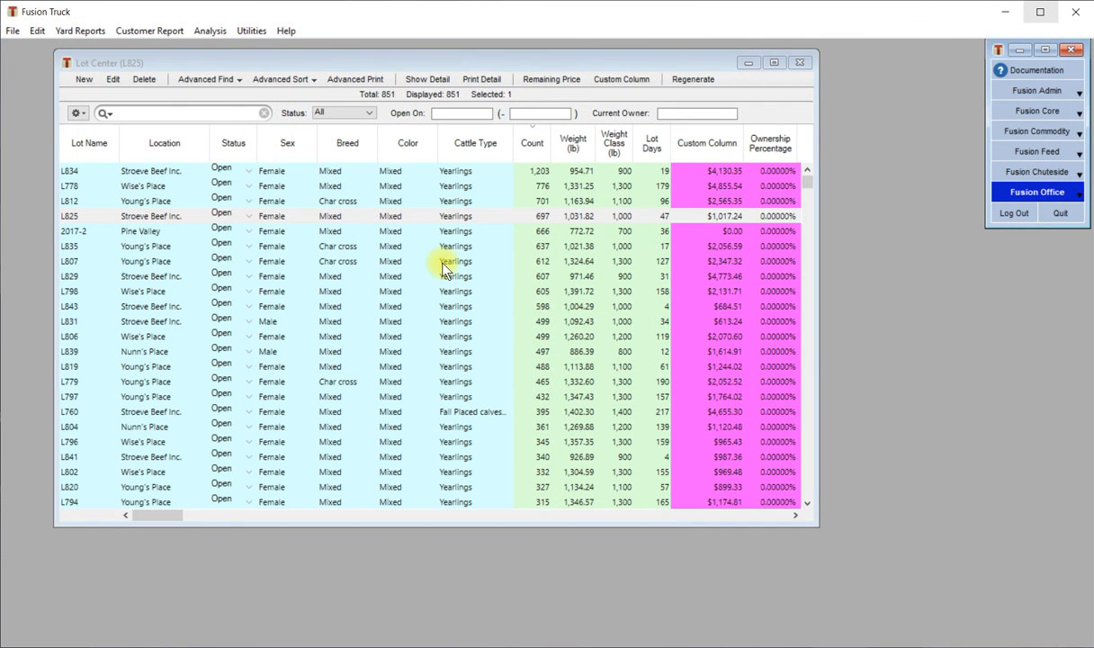